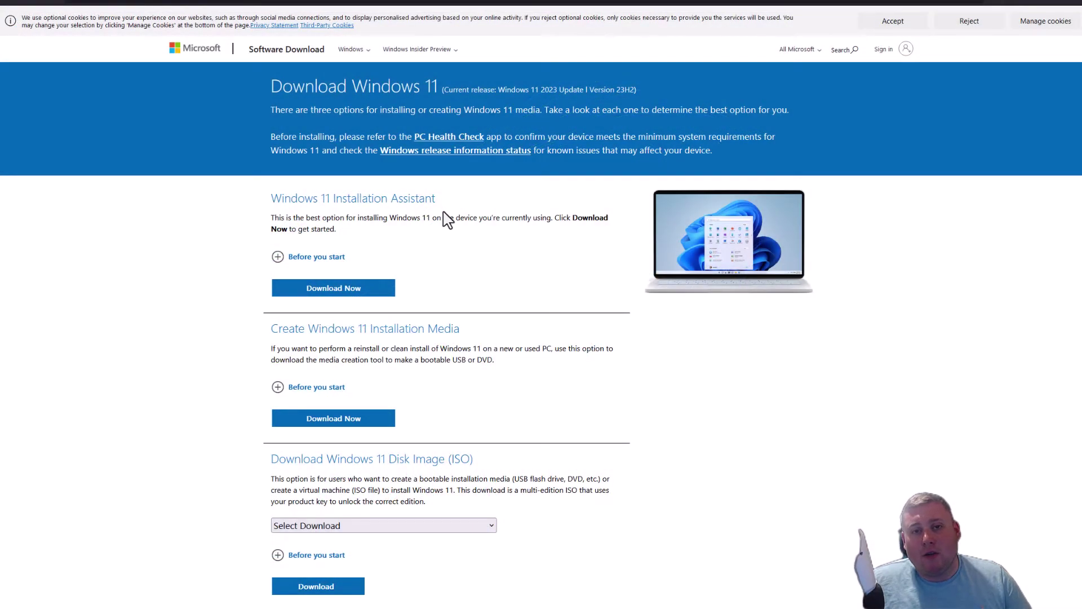
Step: Download the media creation tool offered under Create Windows 11 Installation Media
{"action": "scroll", "coordinate": [445, 218], "scroll_direction": "down", "scroll_amount": 2}
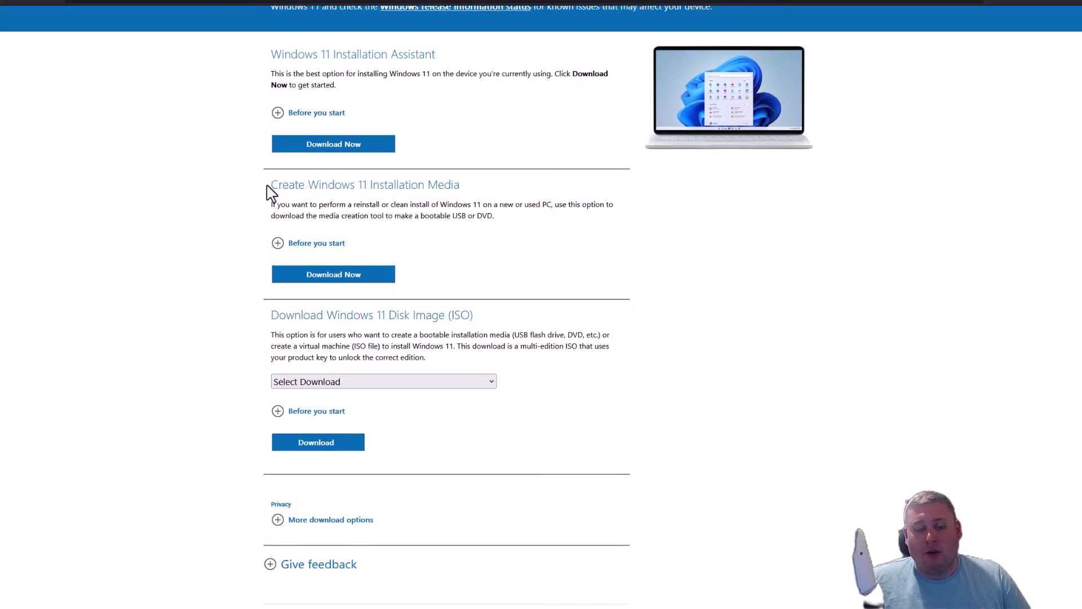
{"action": "left_click_drag", "start_coordinate": [268, 191], "coordinate": [287, 191]}
{"action": "left_click", "coordinate": [274, 193]}
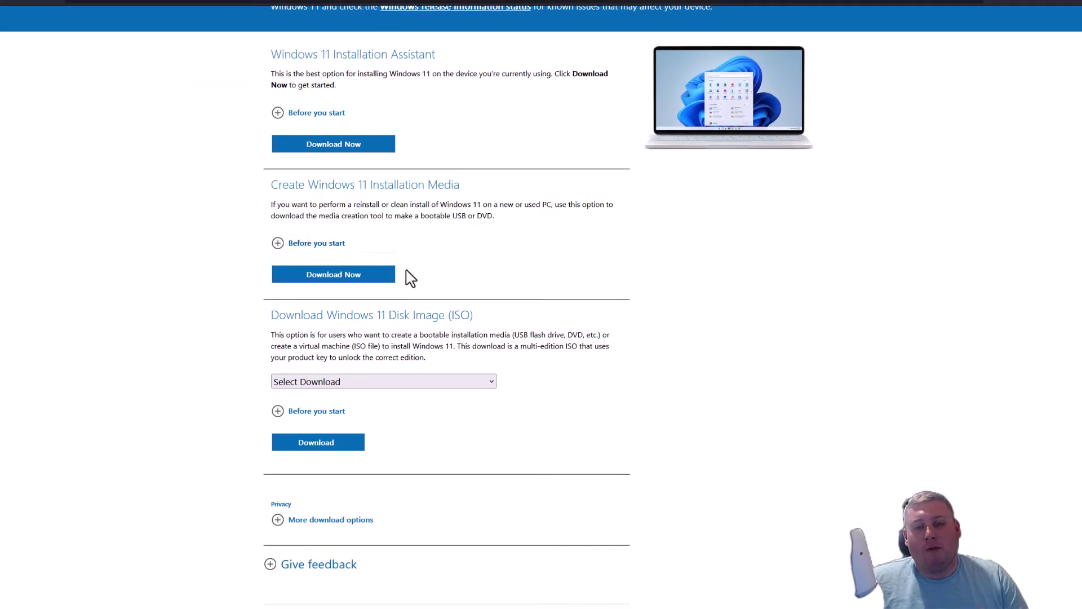
{"action": "left_click", "coordinate": [328, 279]}
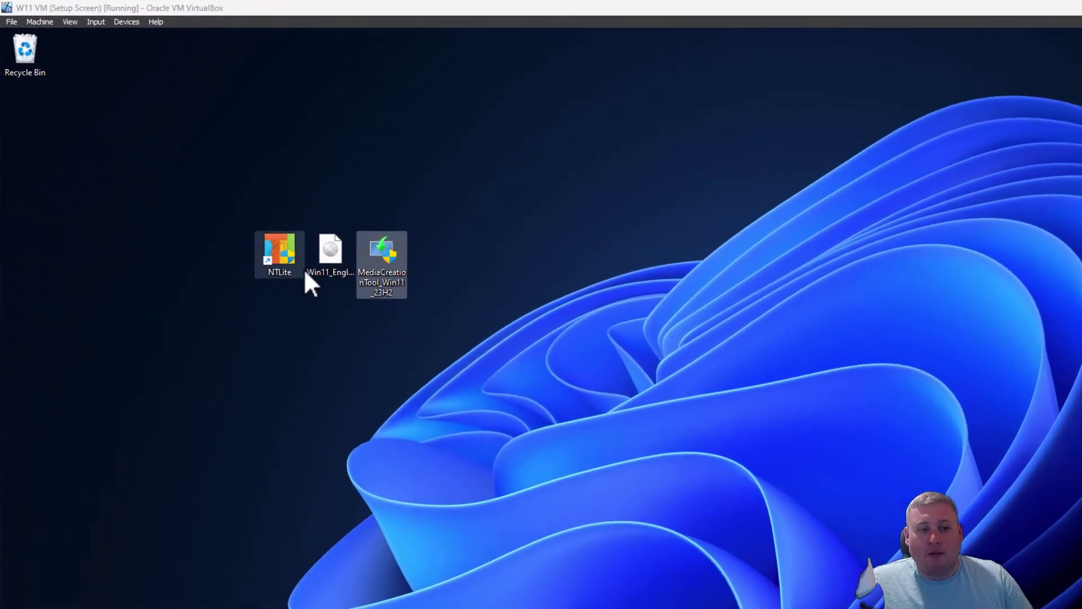
Step: Launch MediaCreationTool_Win11_23H2 from the desktop and accept its licence terms
{"action": "left_click", "coordinate": [322, 263]}
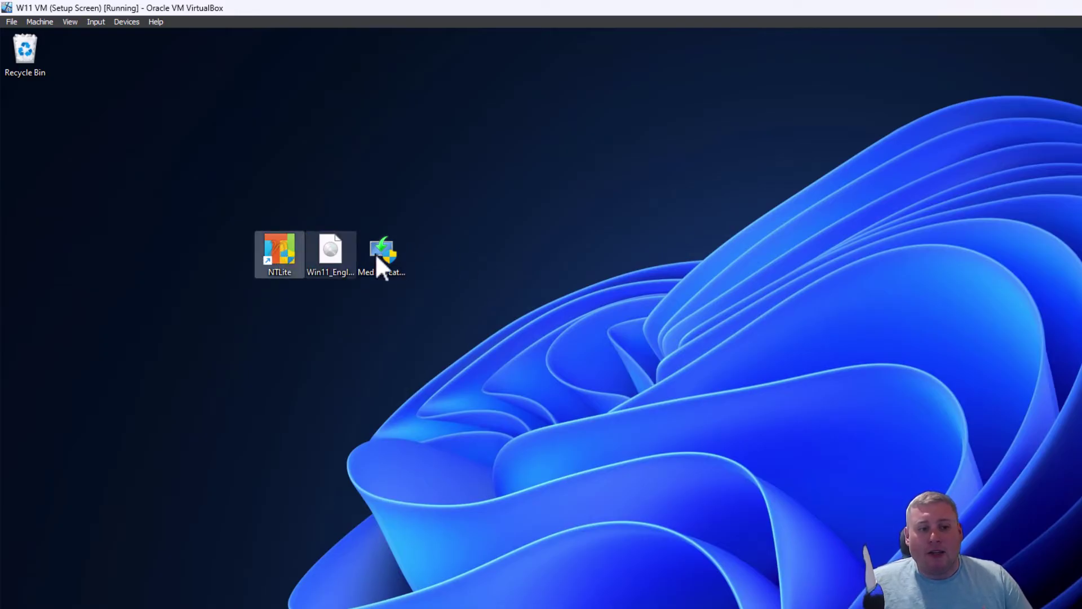
{"action": "left_click", "coordinate": [384, 258]}
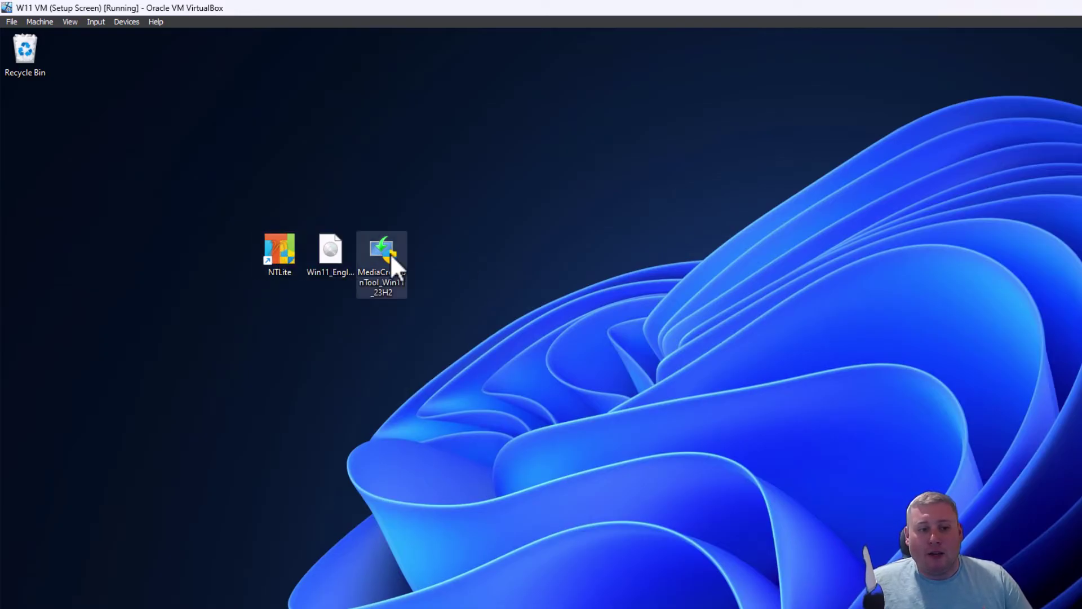
{"action": "left_click", "coordinate": [482, 269]}
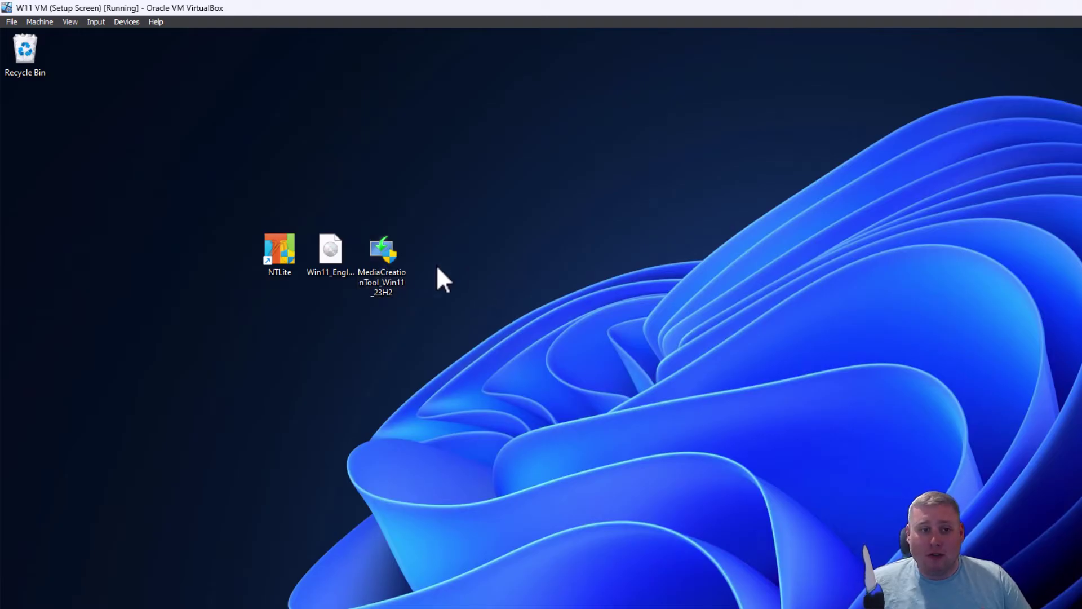
{"action": "double_click", "coordinate": [386, 256]}
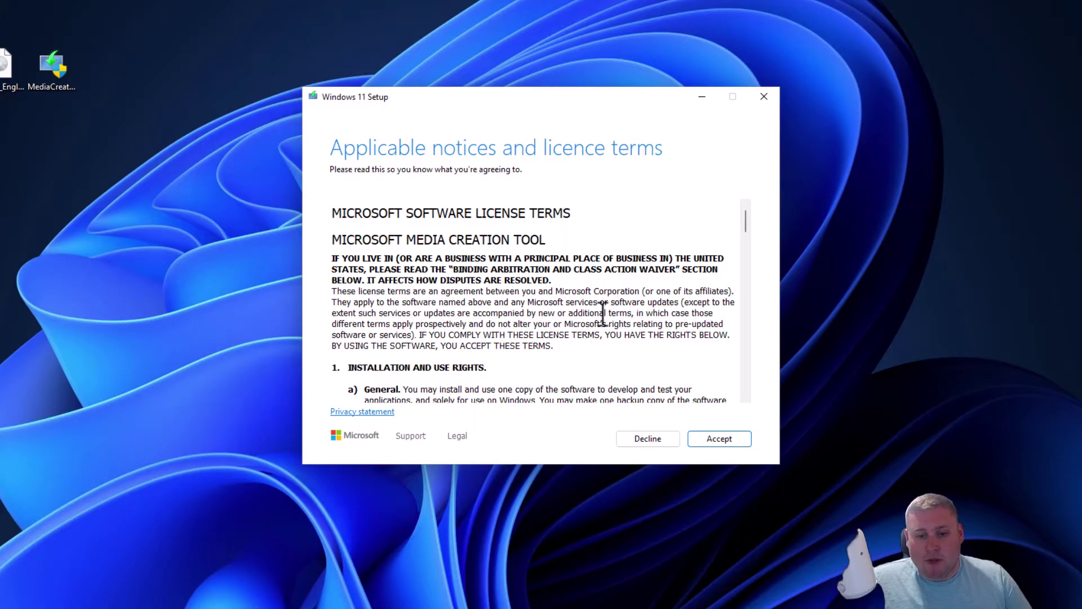
{"action": "left_click", "coordinate": [719, 438]}
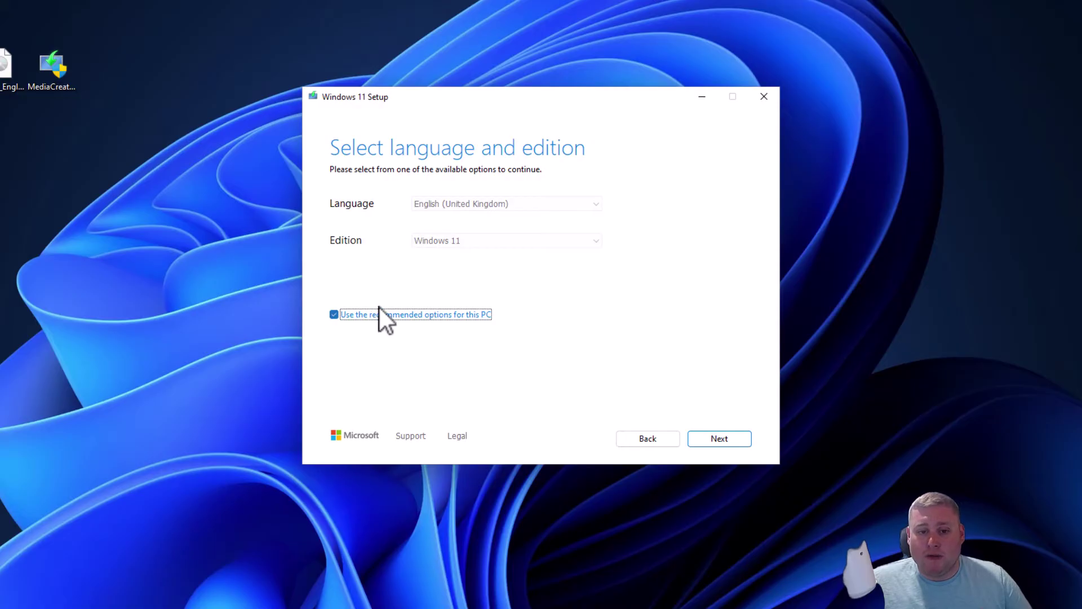
Step: Review the available languages with the recommended options turned off, restore the recommended options for this PC, and continue to the media choice
{"action": "left_click", "coordinate": [335, 317]}
{"action": "left_click", "coordinate": [506, 203]}
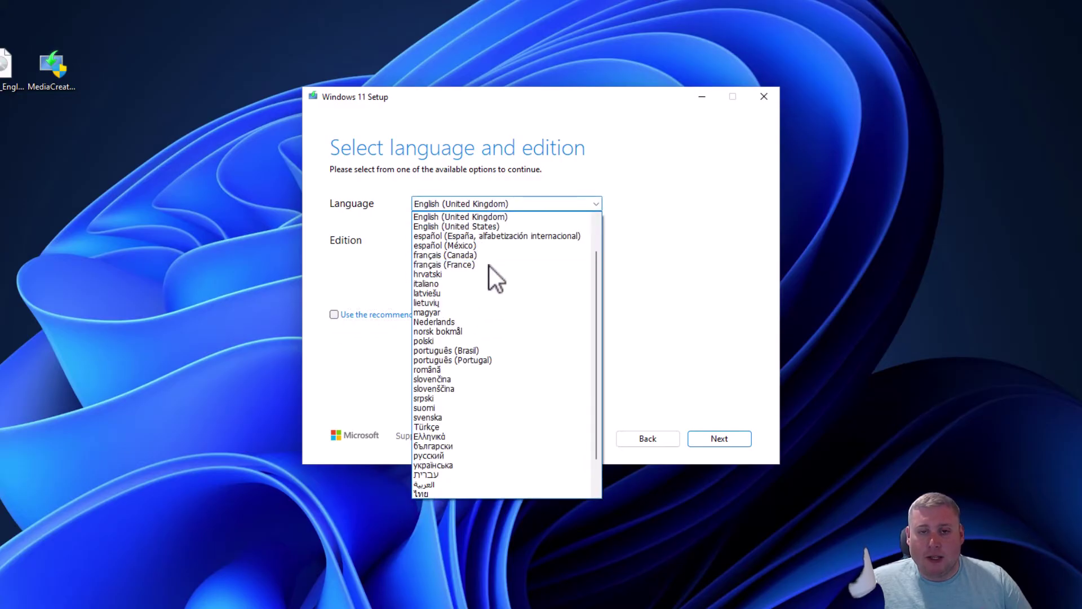
{"action": "left_click", "coordinate": [658, 245]}
{"action": "left_click", "coordinate": [344, 315]}
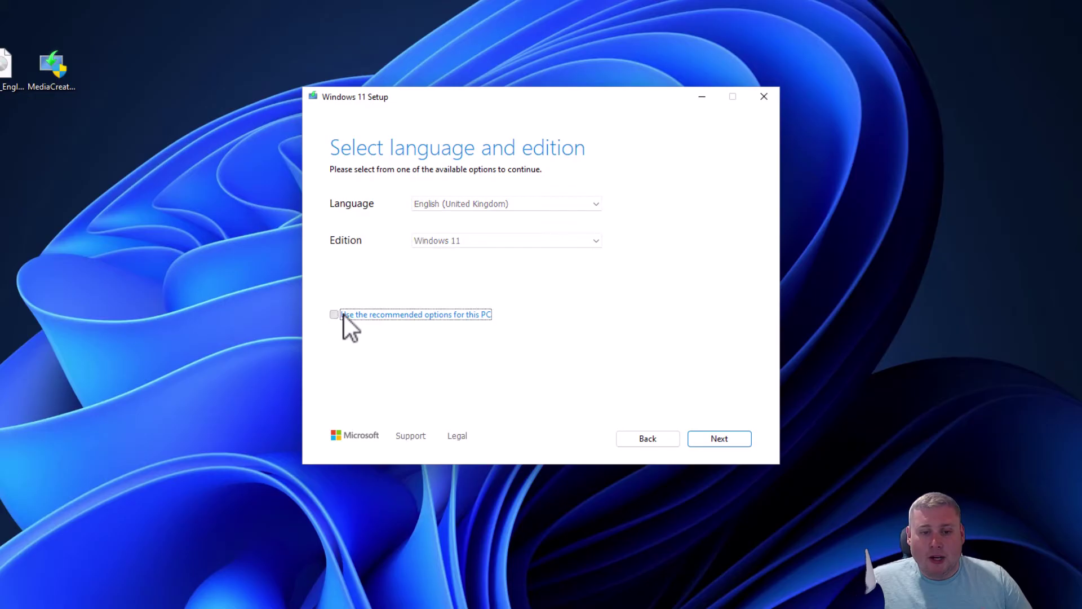
{"action": "left_click", "coordinate": [720, 440]}
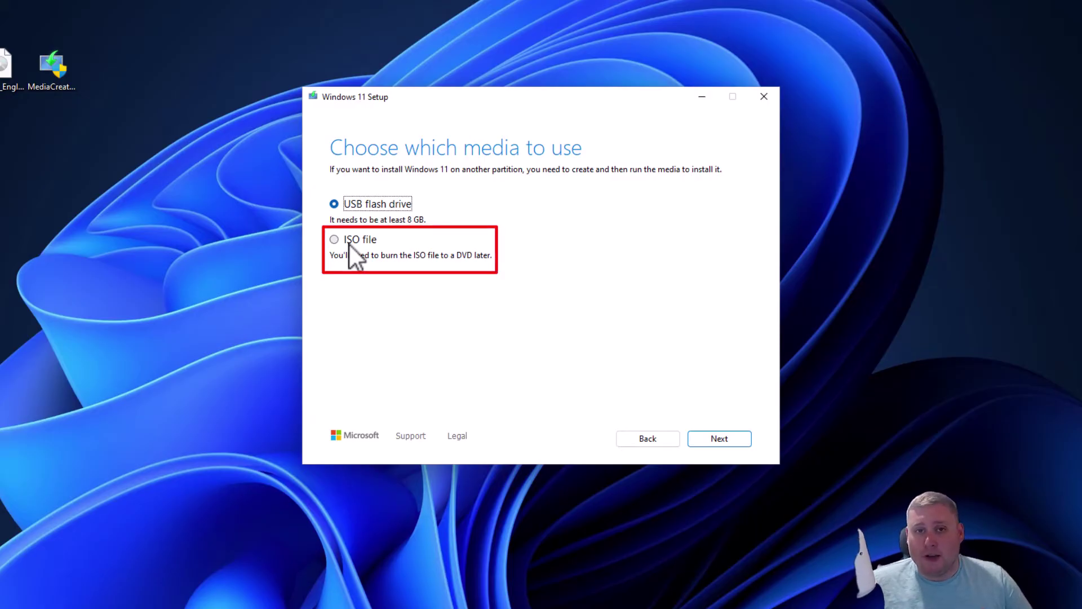
Step: Choose ISO file as the media type and browse to the Desktop as its save location
{"action": "left_click", "coordinate": [335, 240]}
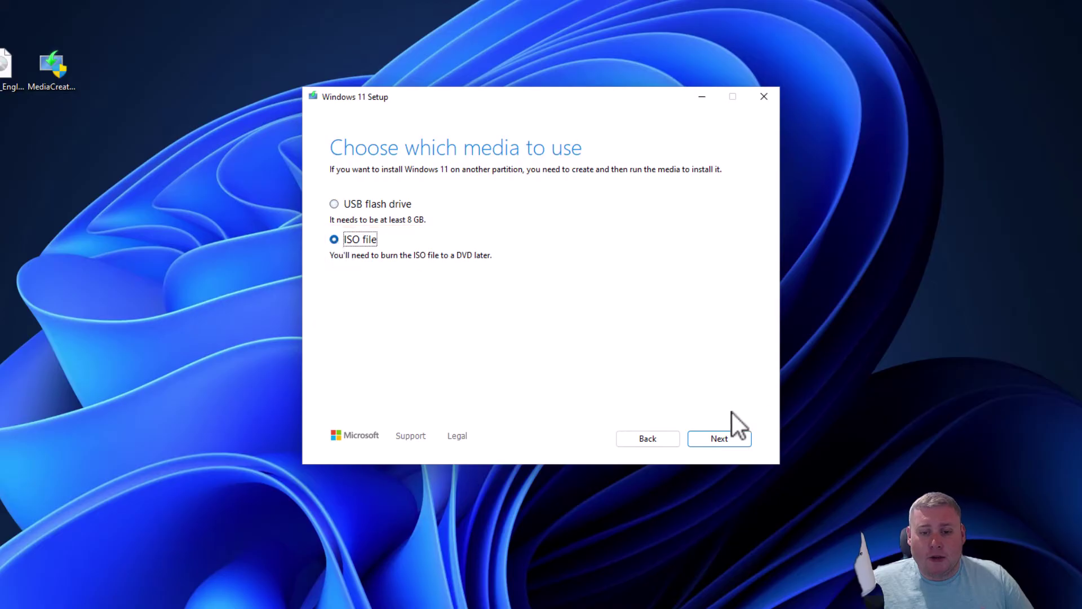
{"action": "left_click", "coordinate": [723, 438]}
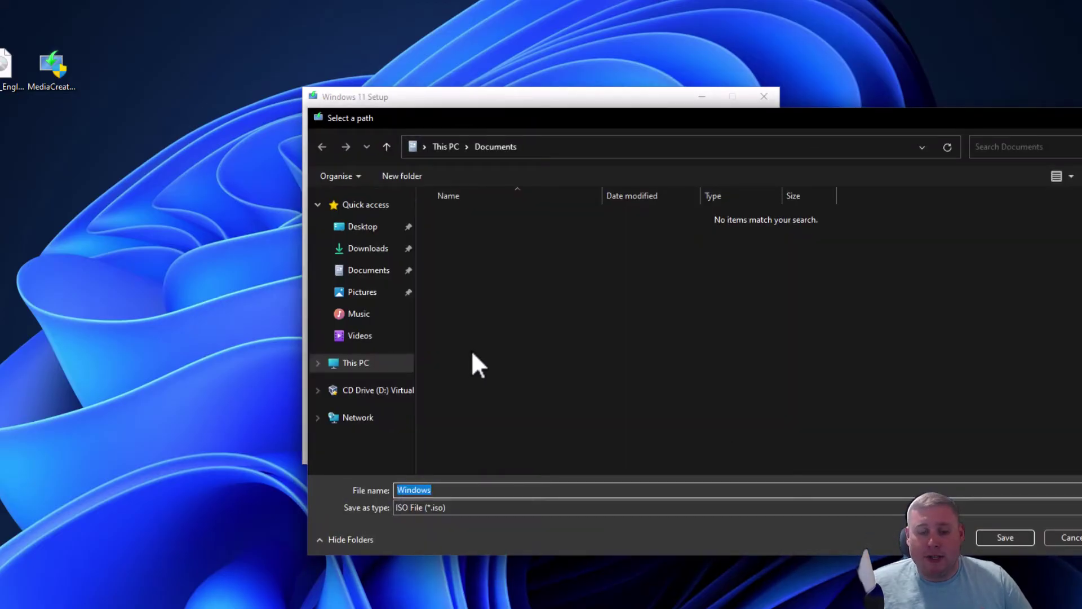
{"action": "left_click", "coordinate": [359, 230]}
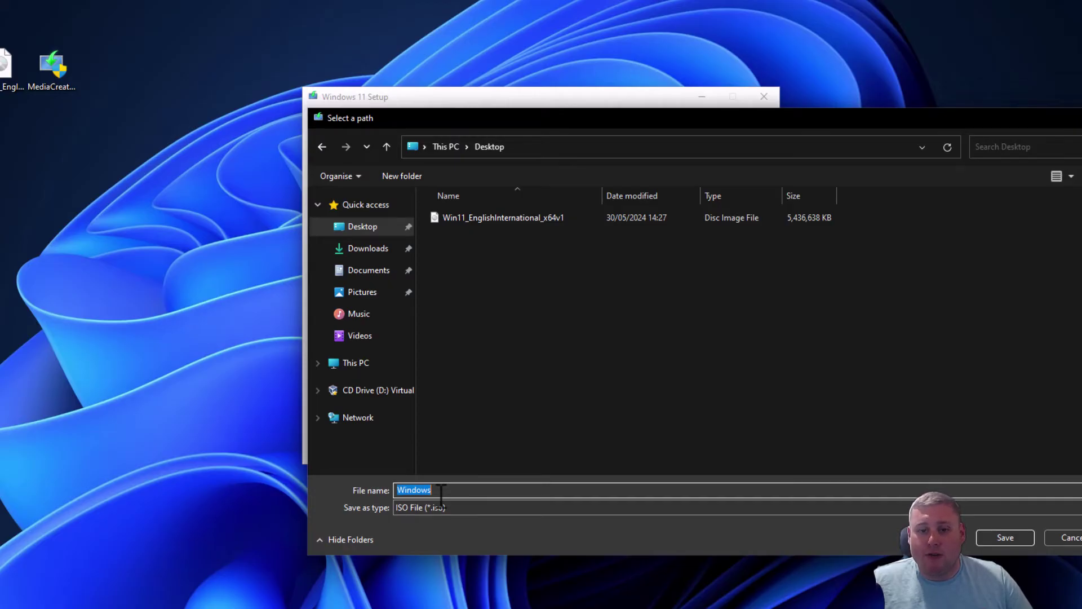
{"action": "left_click", "coordinate": [1074, 537]}
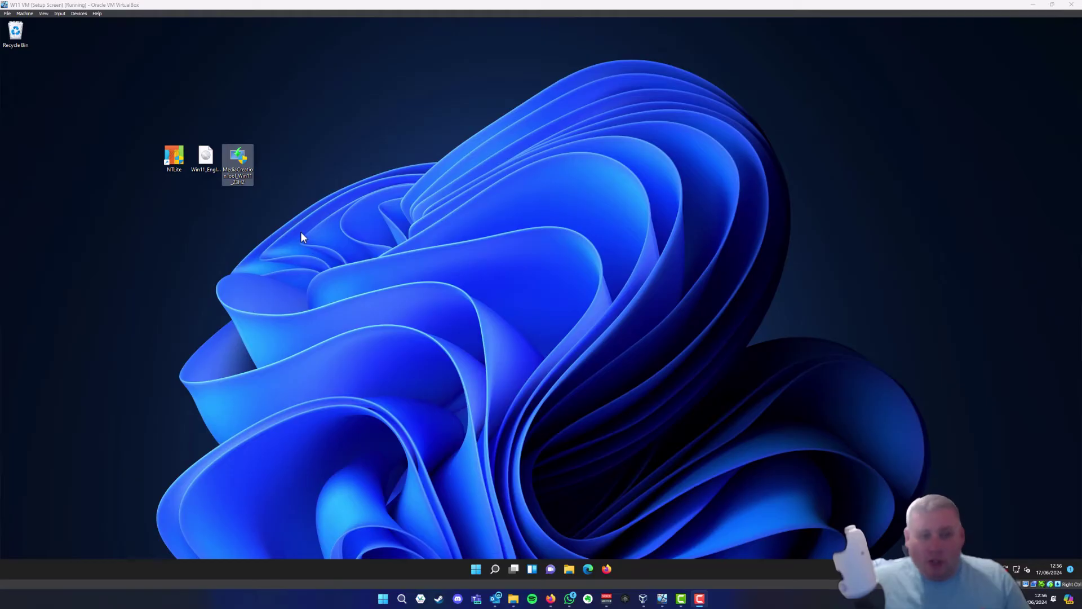
Step: Launch NTLite and add the Win11_EnglishInternational_x64v1 image file from the Desktop
{"action": "double_click", "coordinate": [172, 169]}
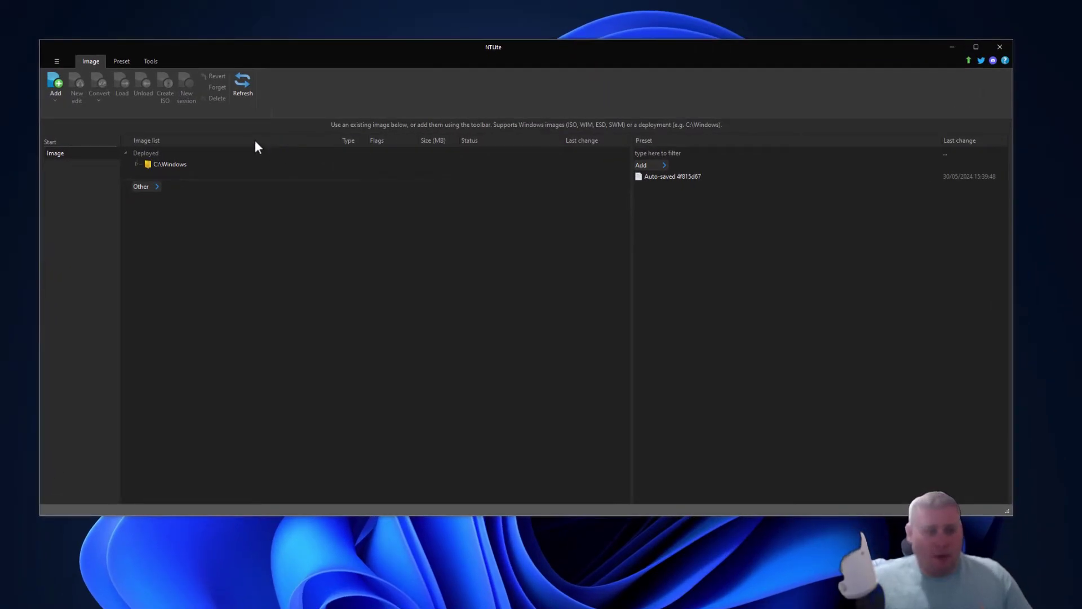
{"action": "left_click", "coordinate": [58, 91]}
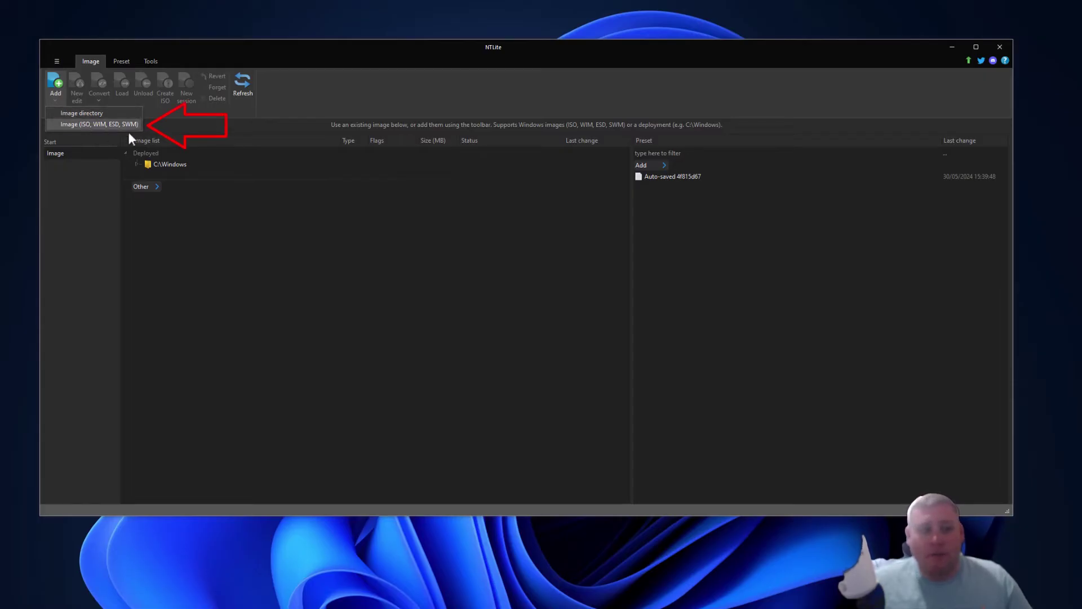
{"action": "left_click", "coordinate": [93, 125]}
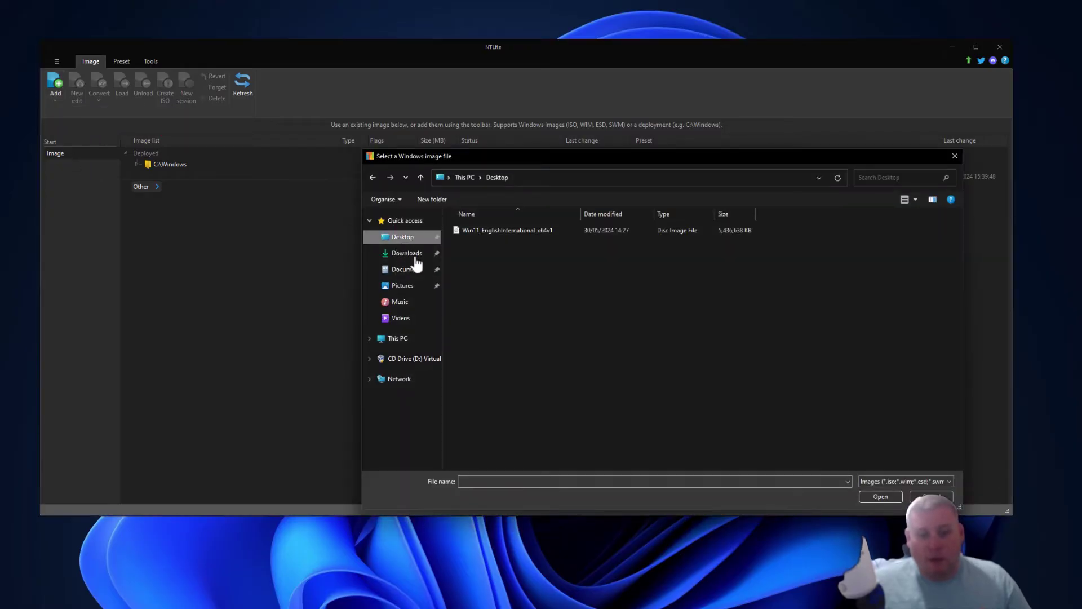
{"action": "left_click", "coordinate": [509, 228]}
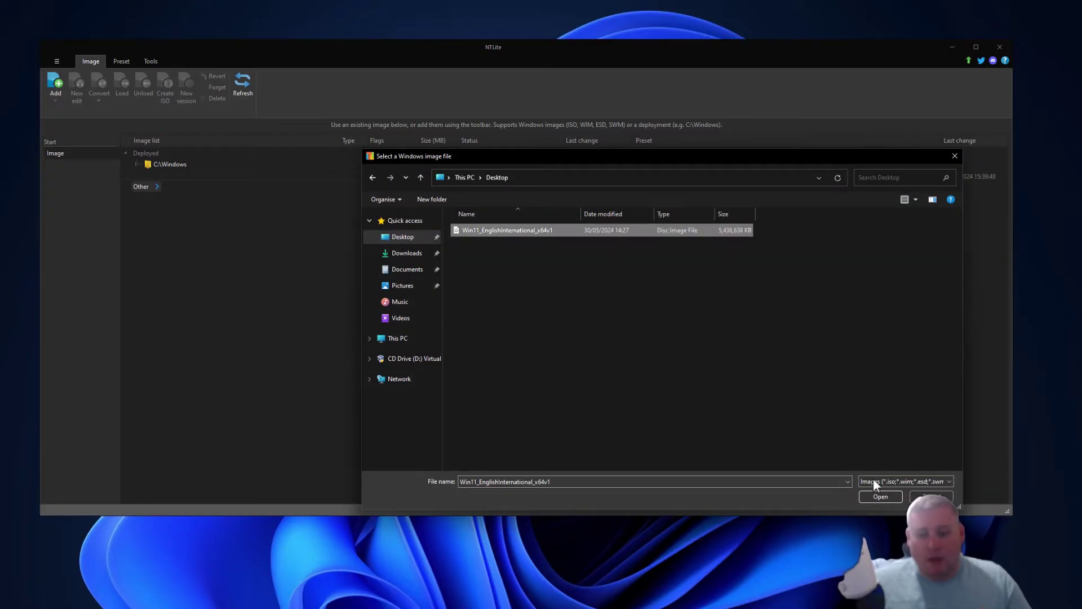
{"action": "left_click", "coordinate": [880, 496]}
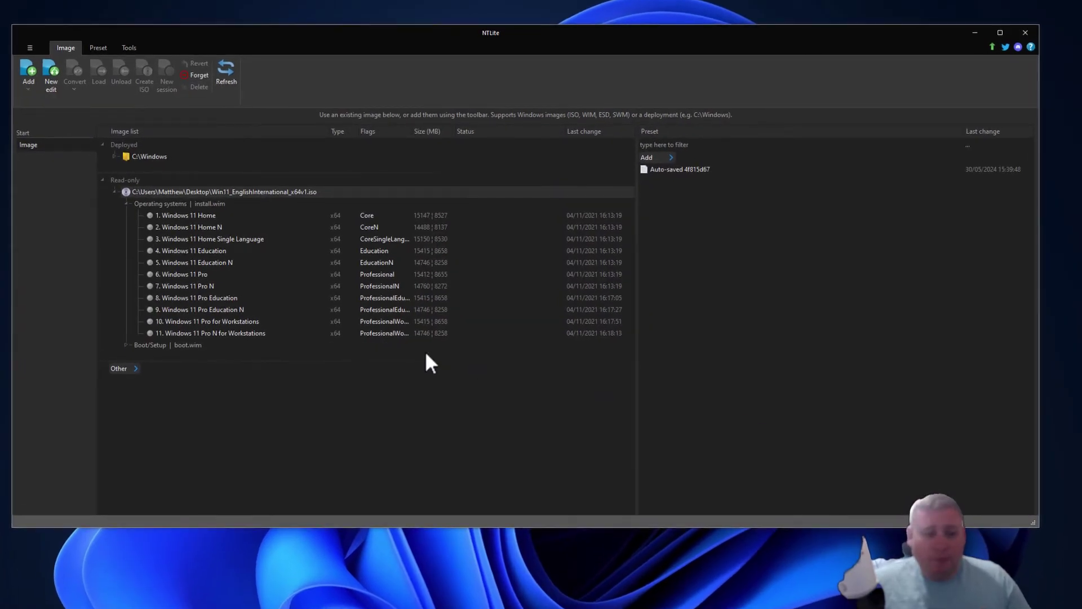
Step: Load the Windows 11 Pro edition from the added image, converting it to a writeable copy in the default cache directory
{"action": "left_click", "coordinate": [195, 218]}
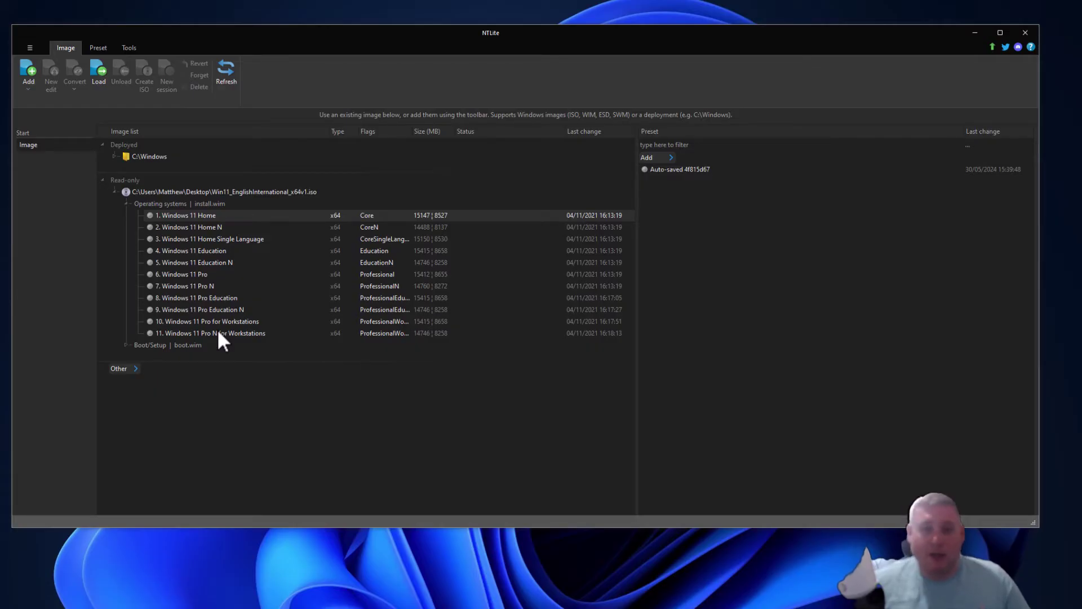
{"action": "left_click", "coordinate": [178, 274]}
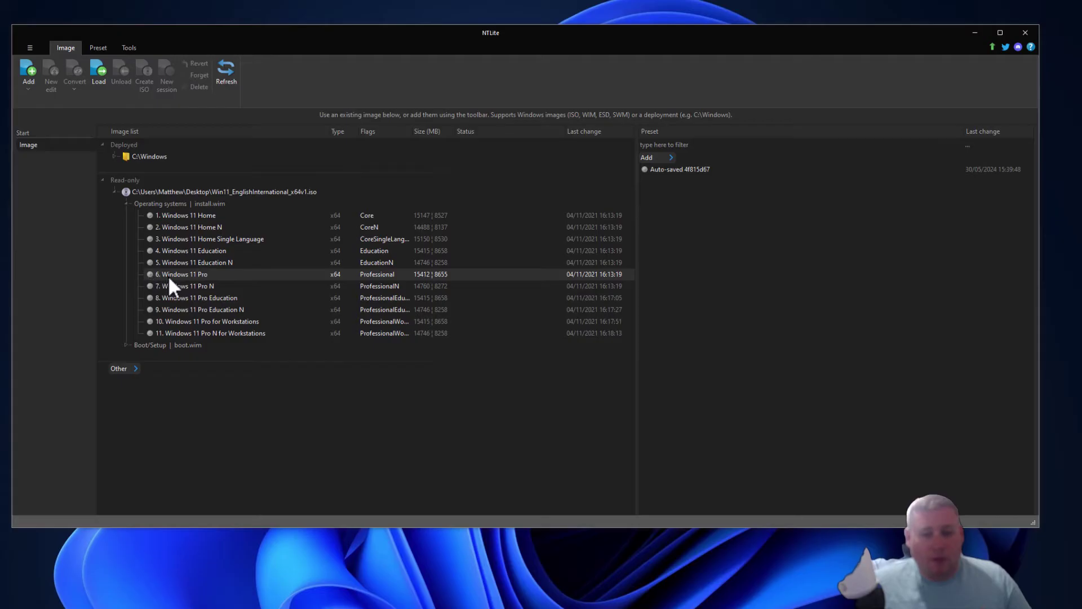
{"action": "left_click", "coordinate": [191, 283]}
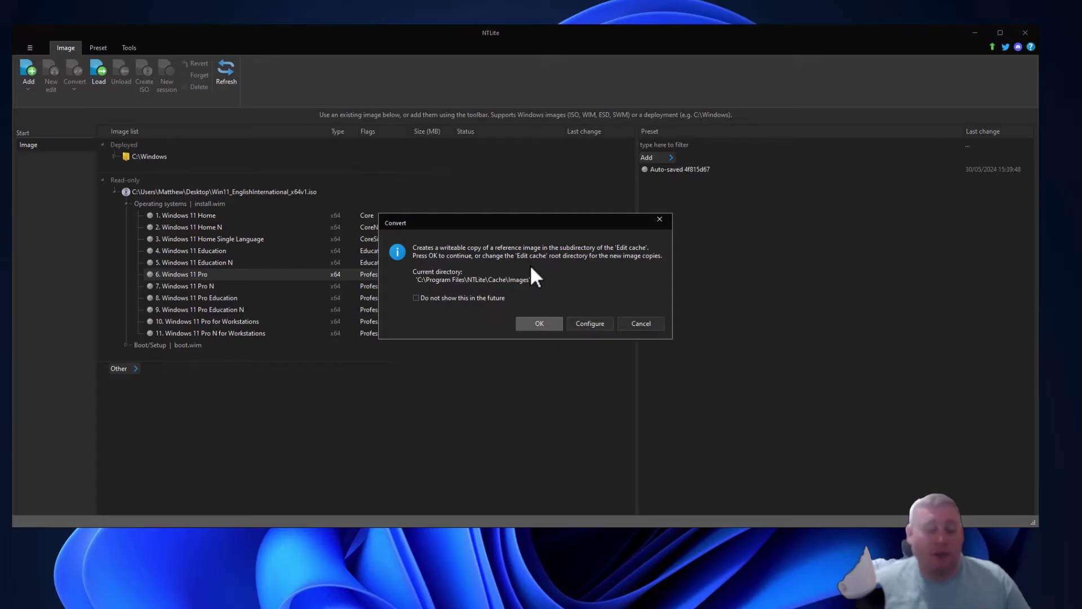
{"action": "left_click", "coordinate": [539, 324]}
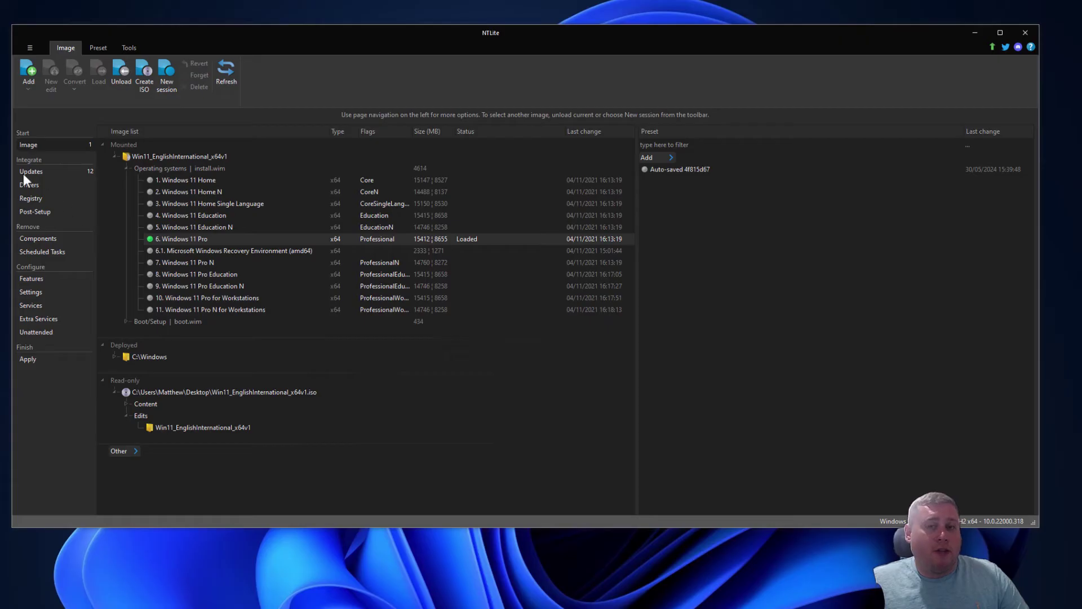
Step: Open the list of latest online updates for the loaded Windows image
{"action": "left_click", "coordinate": [42, 176]}
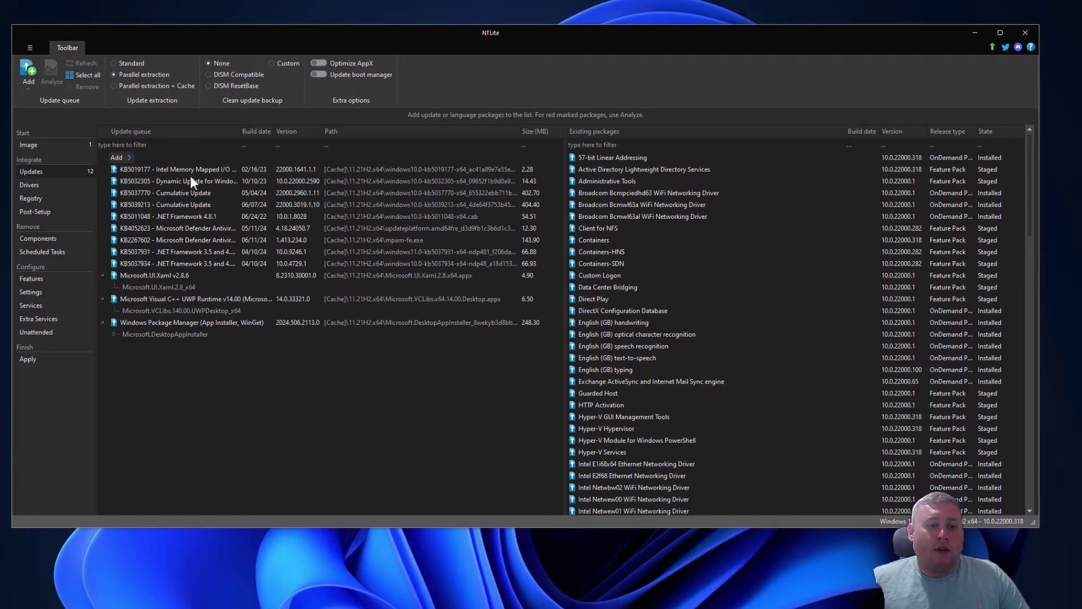
{"action": "left_click", "coordinate": [28, 86]}
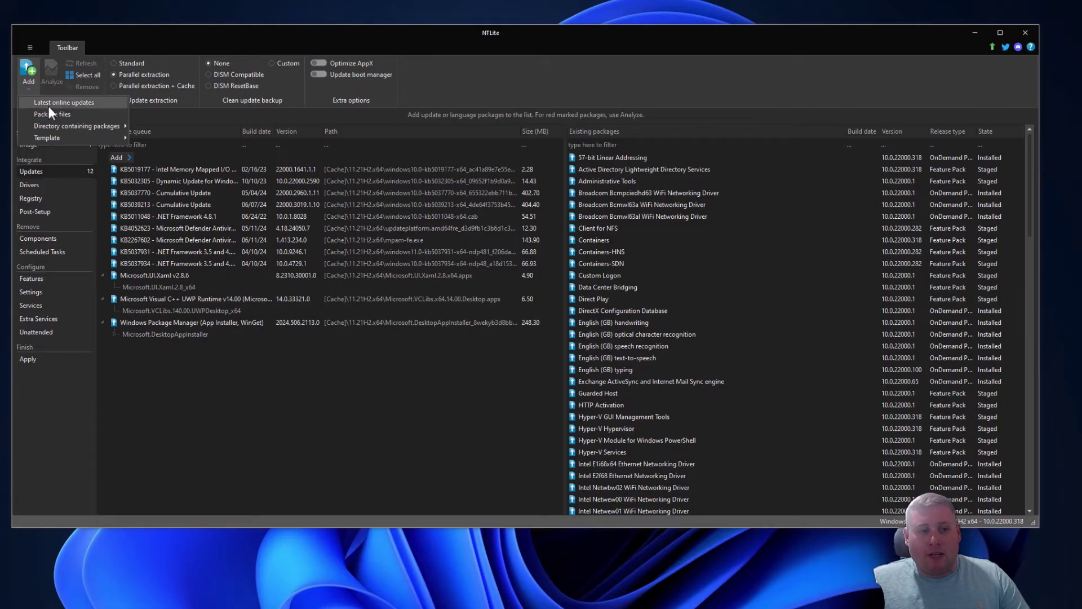
{"action": "left_click", "coordinate": [75, 102]}
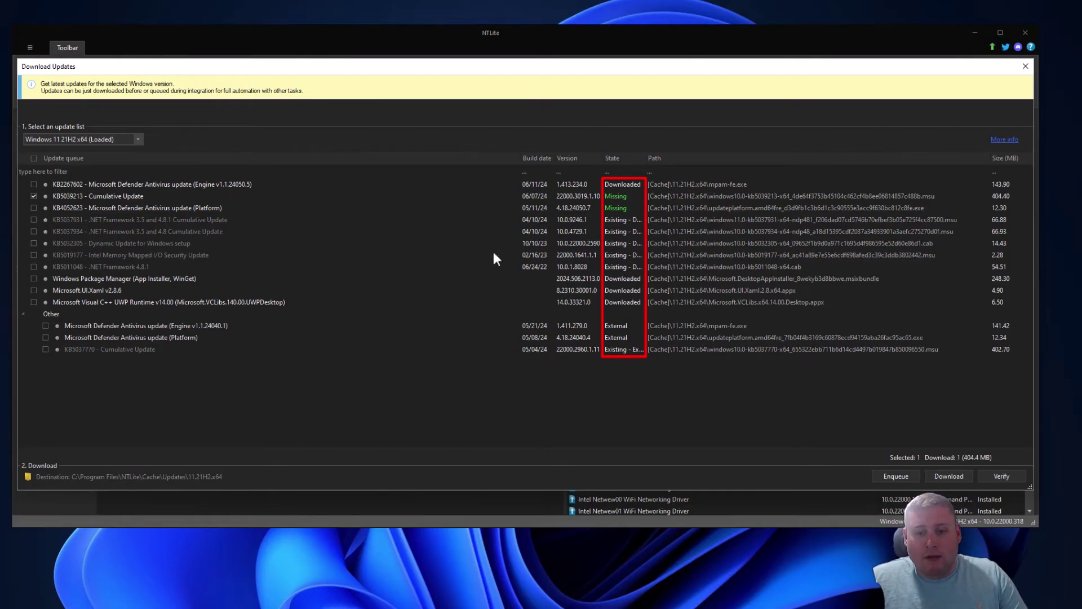
Step: Enqueue only the KB5039213 Cumulative Update and the KB4052623 Microsoft Defender Antivirus platform update, and dismiss the resulting notice
{"action": "left_click", "coordinate": [33, 207]}
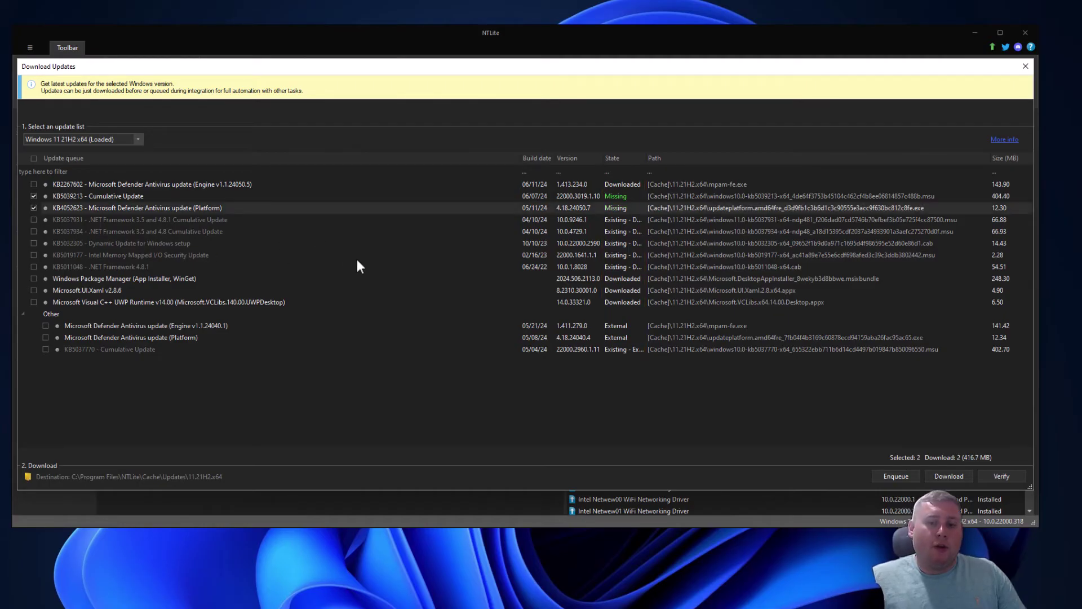
{"action": "left_click", "coordinate": [33, 159]}
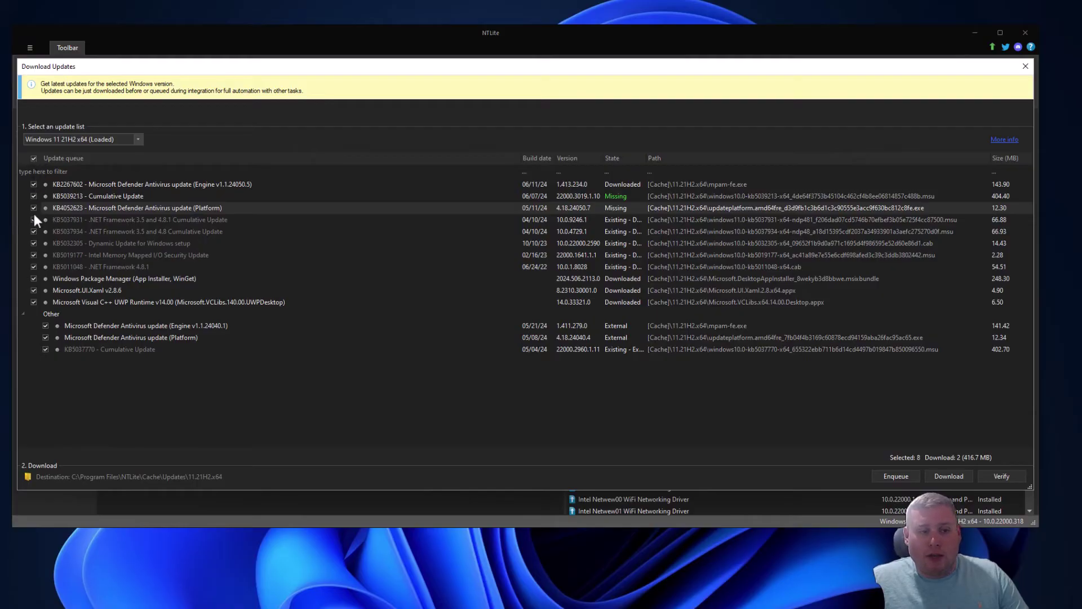
{"action": "left_click", "coordinate": [33, 159]}
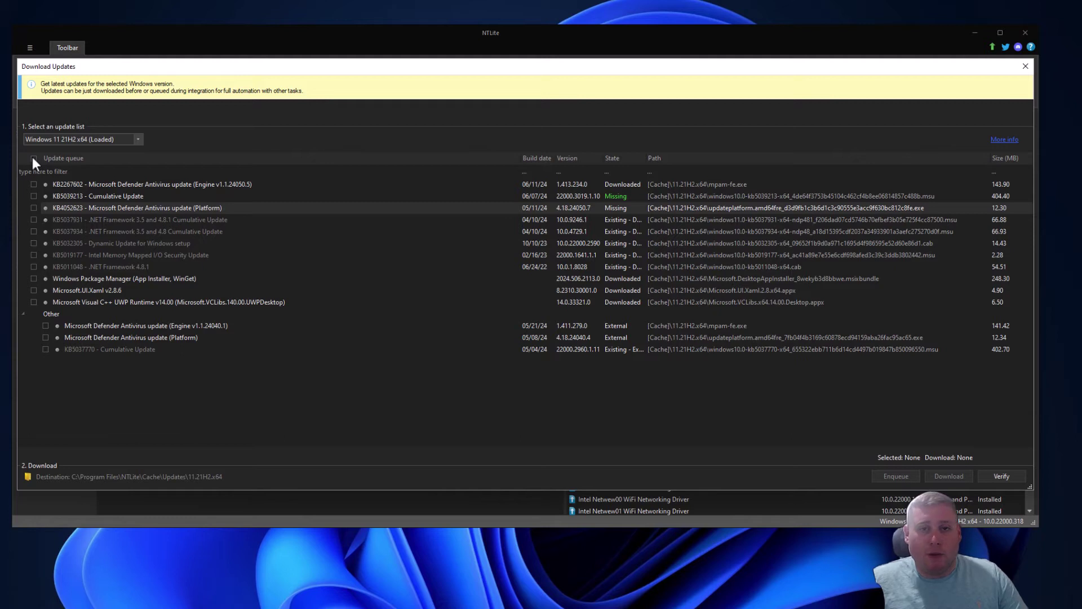
{"action": "left_click", "coordinate": [33, 196]}
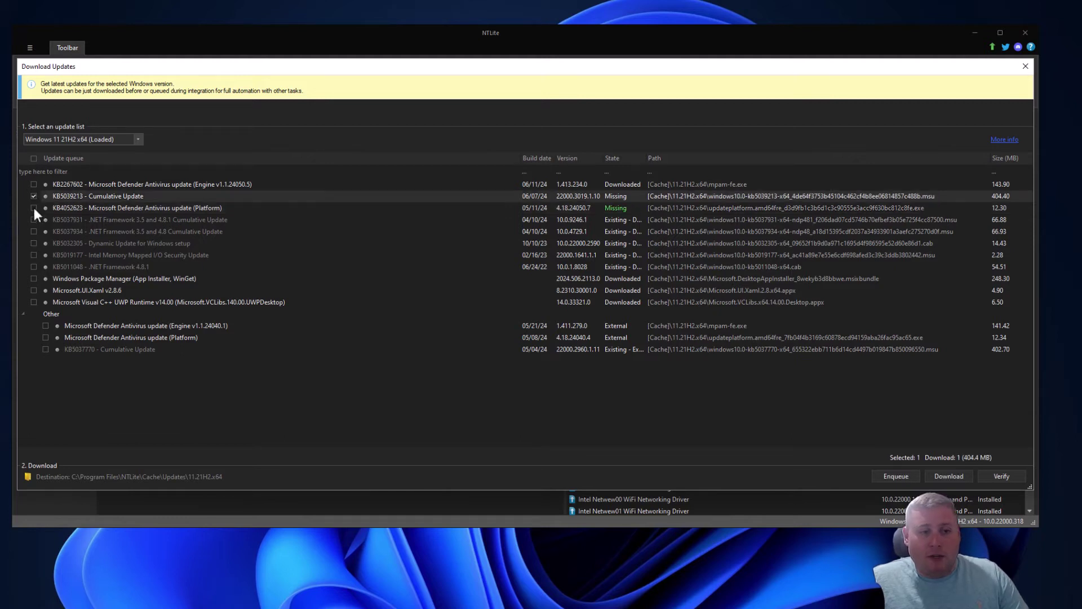
{"action": "left_click", "coordinate": [34, 208]}
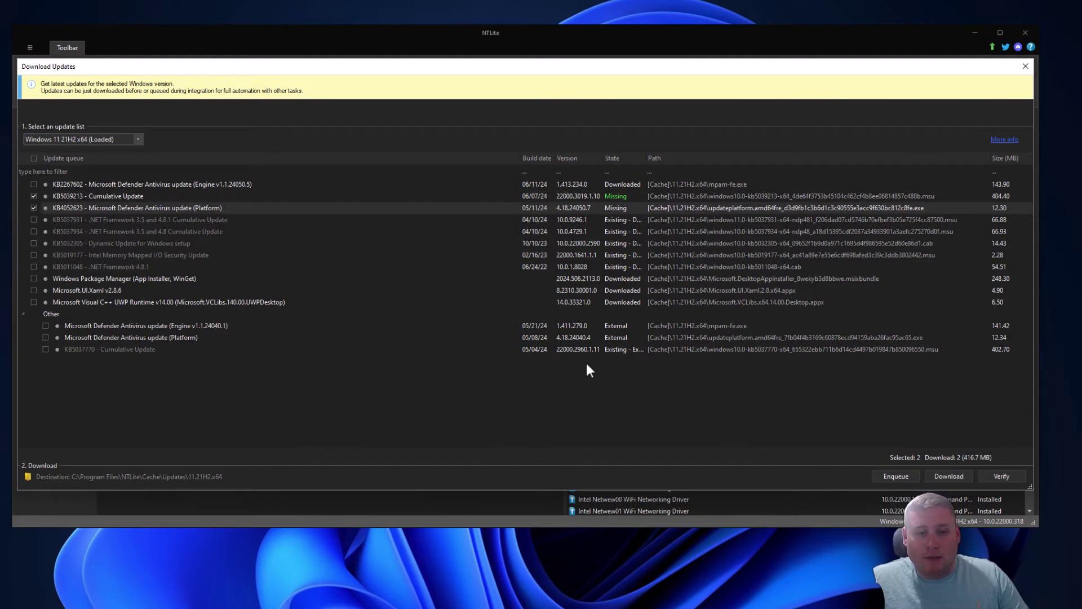
{"action": "left_click", "coordinate": [894, 476]}
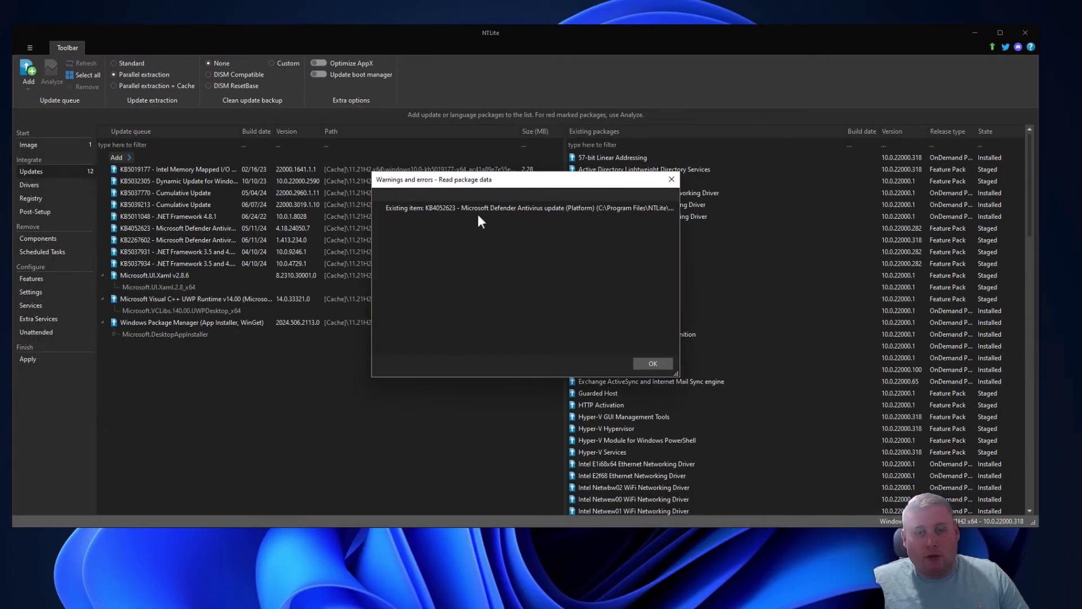
{"action": "left_click", "coordinate": [656, 363]}
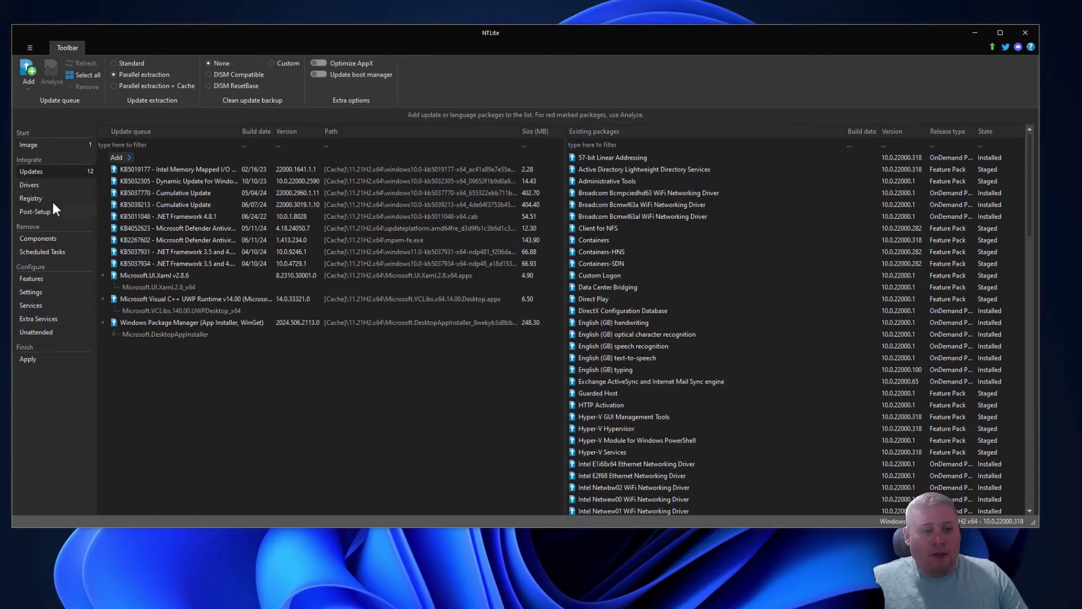
Step: Check the driver integration queue and the file picker for driver INF files, leaving without adding any
{"action": "left_click", "coordinate": [45, 186]}
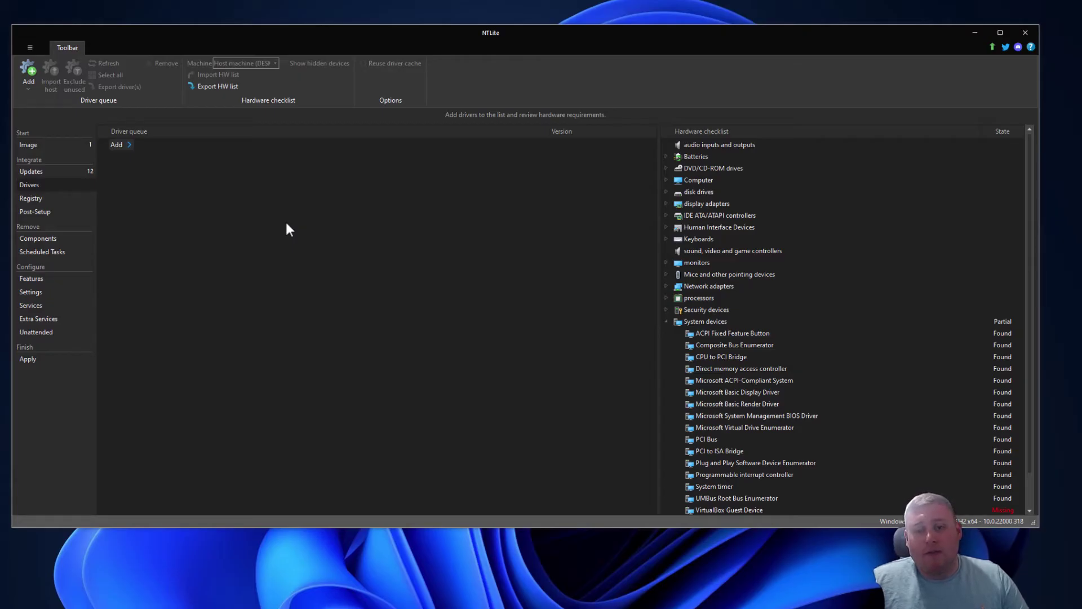
{"action": "left_click", "coordinate": [32, 82]}
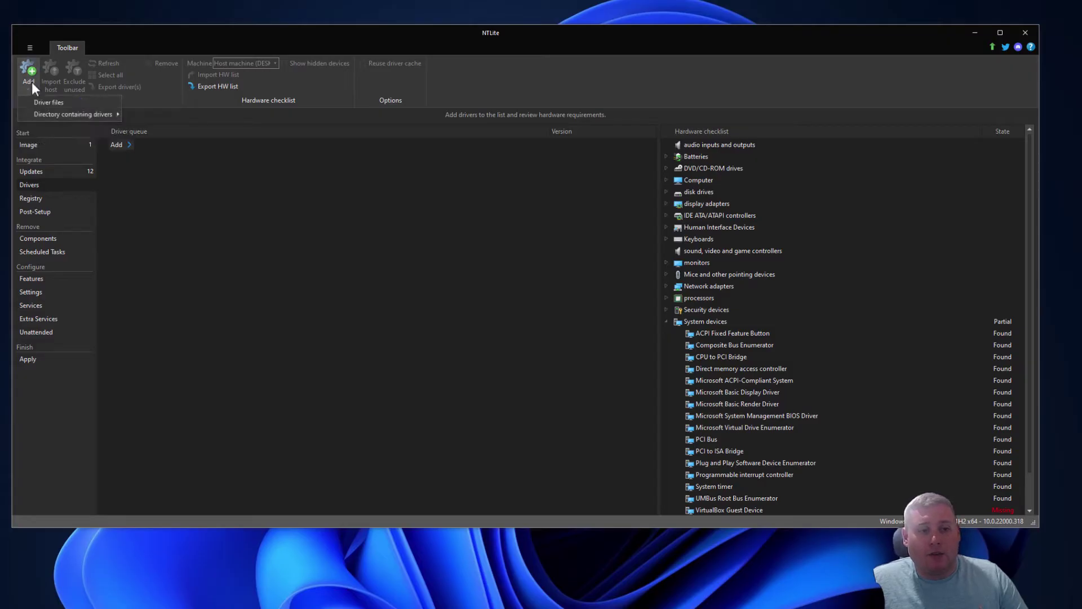
{"action": "left_click", "coordinate": [60, 103]}
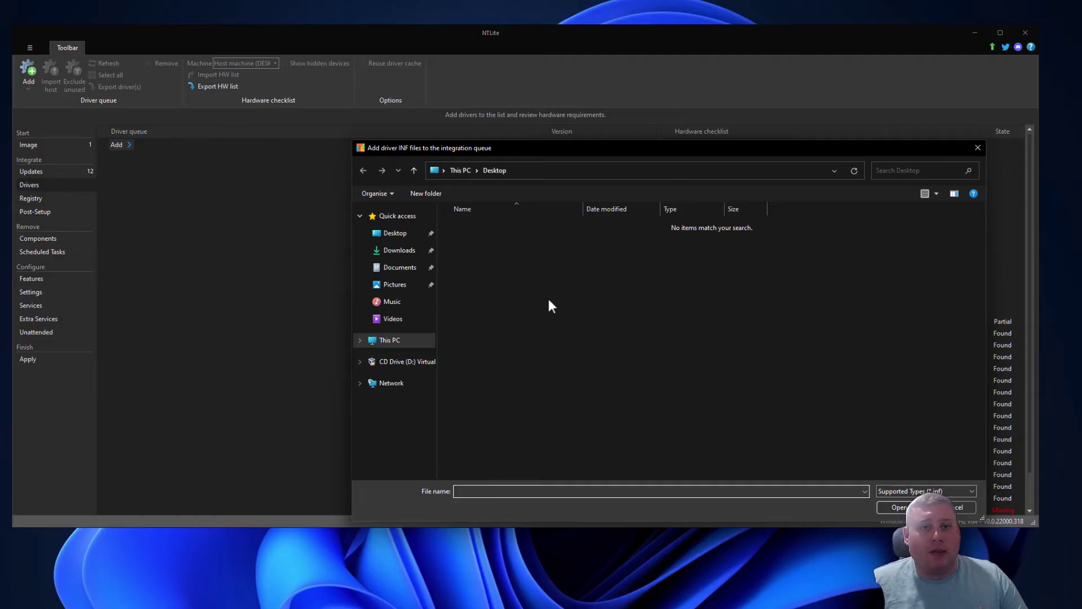
{"action": "left_click", "coordinate": [959, 507]}
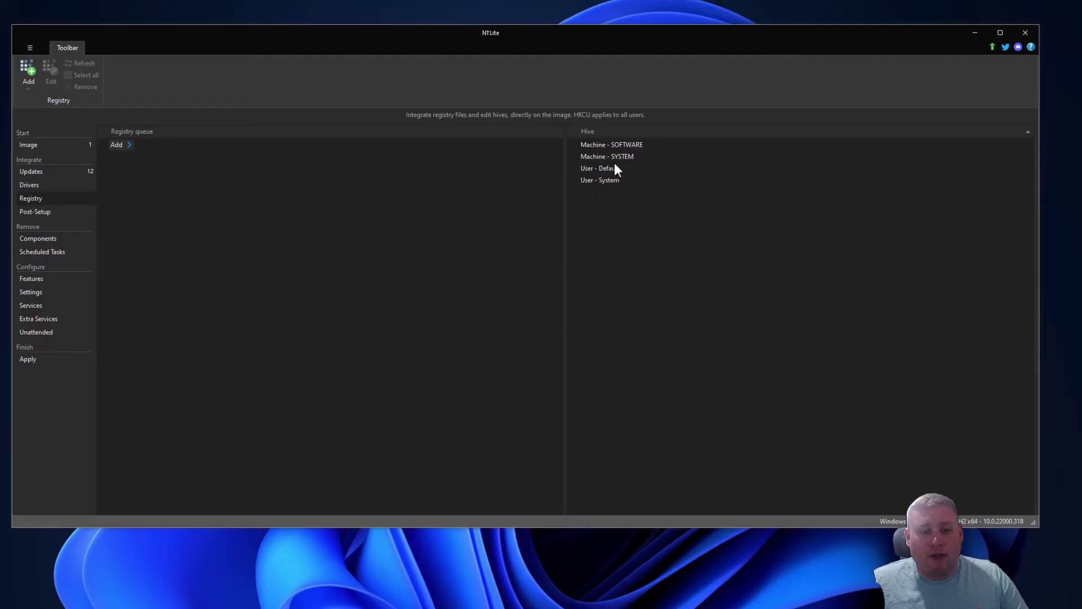
Step: Look over the Machine SOFTWARE, Machine SYSTEM and User Default registry hives, and the Post-Setup task options
{"action": "left_click", "coordinate": [612, 146]}
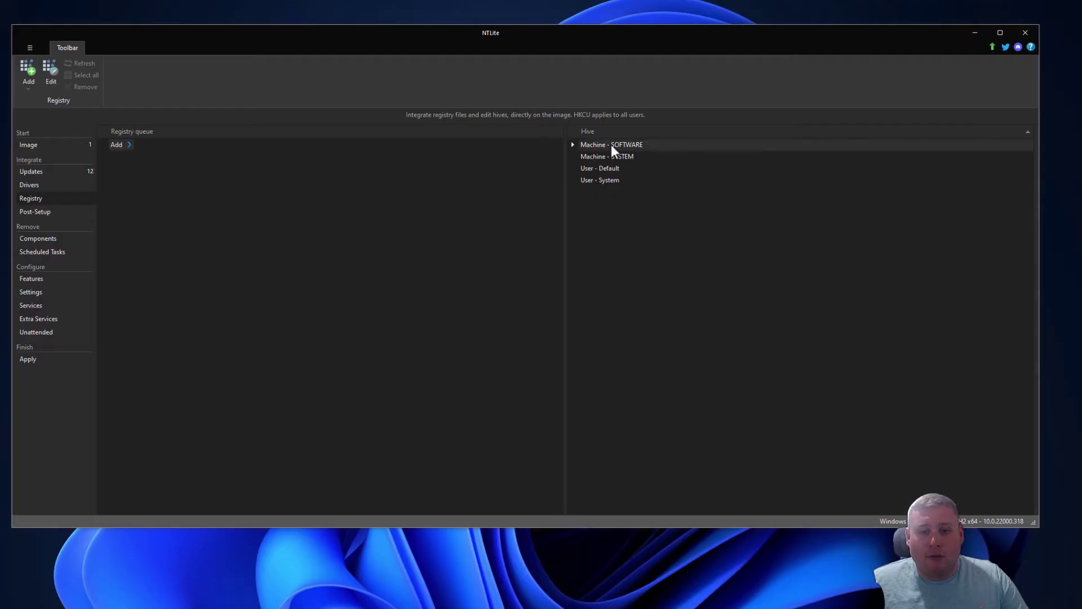
{"action": "left_click", "coordinate": [584, 158]}
{"action": "left_click", "coordinate": [576, 169]}
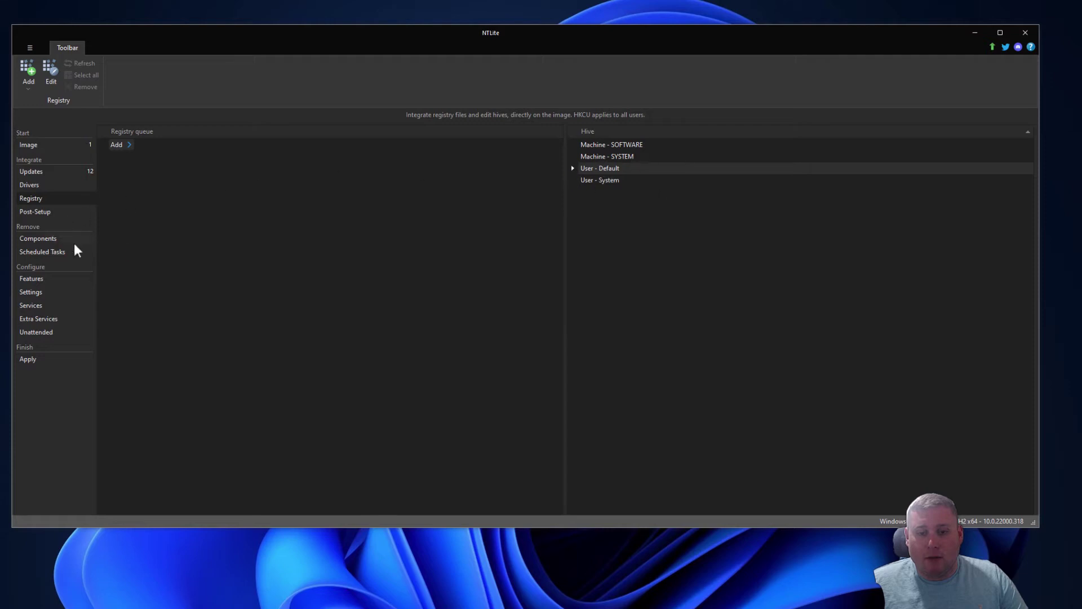
{"action": "left_click", "coordinate": [50, 210]}
{"action": "mouse_move", "coordinate": [135, 147]}
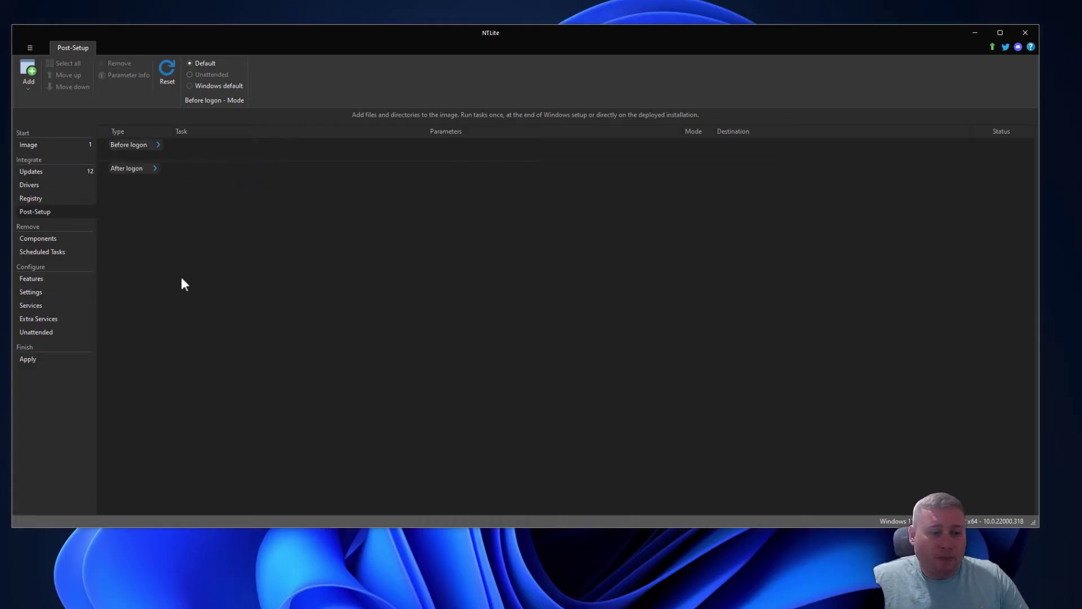
Step: Open the component removal list, accept the removal warning and expand the Apps group
{"action": "left_click", "coordinate": [49, 239]}
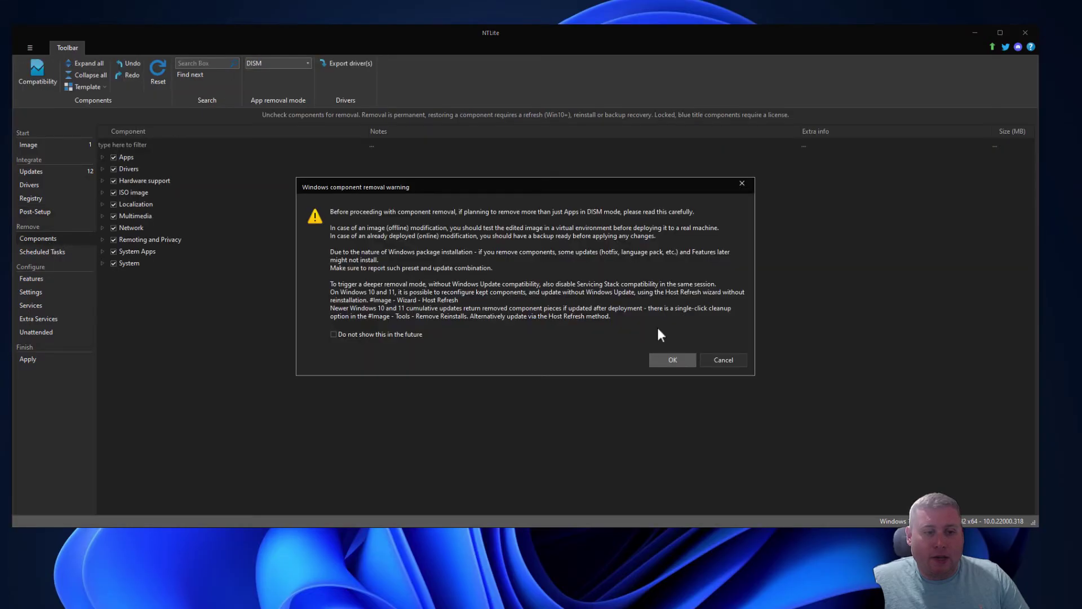
{"action": "left_click", "coordinate": [674, 360]}
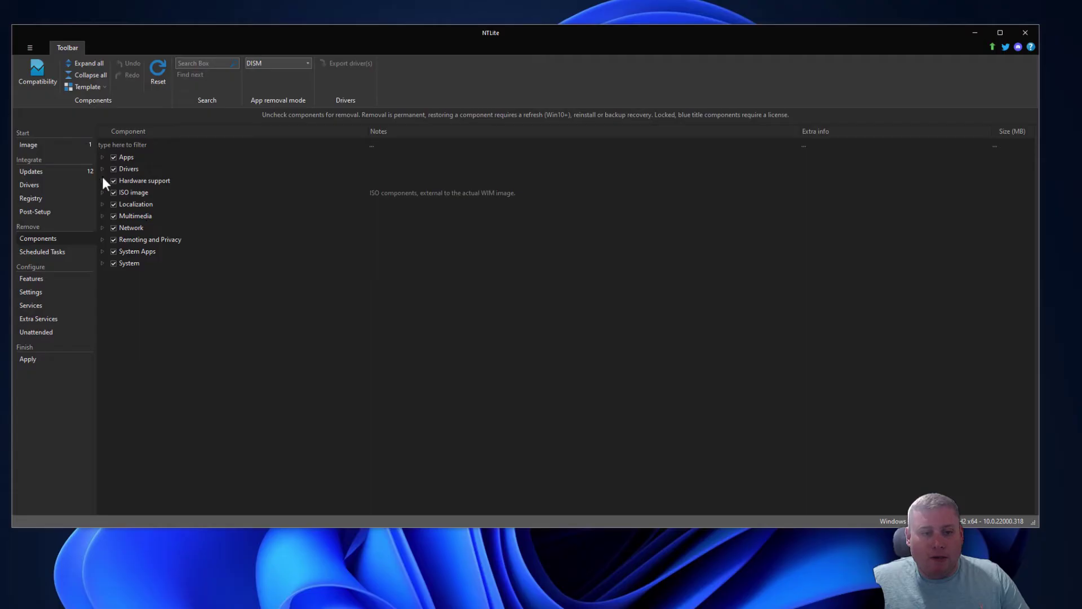
{"action": "left_click", "coordinate": [102, 157]}
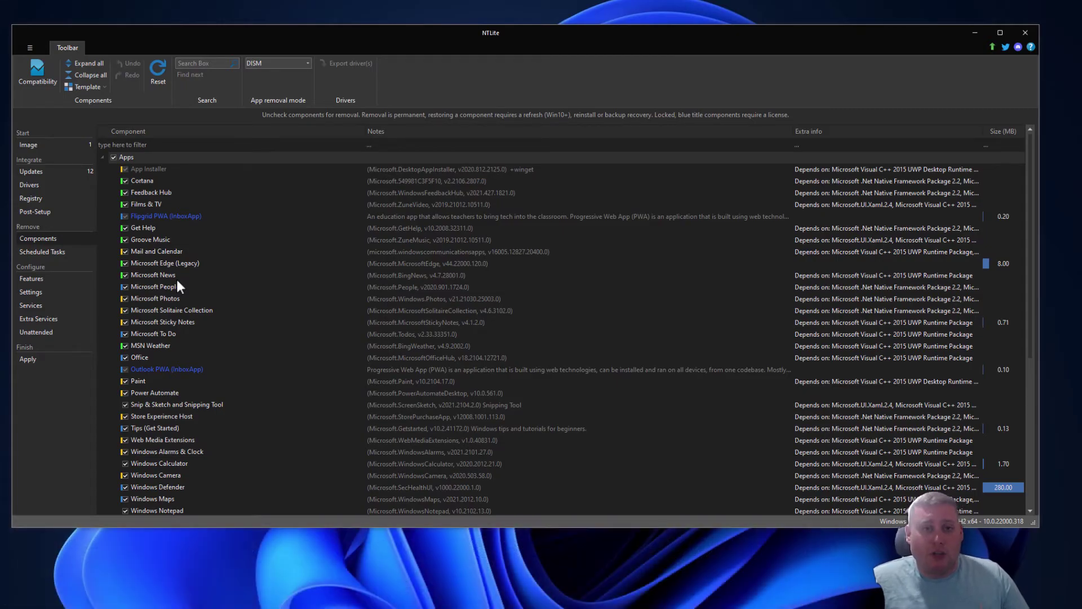
Step: Mark Cortana, Feedback Hub, Films & TV, Get Help, Groove Music, Mail and Calendar, and Microsoft Edge (Legacy) with its dependent component for removal
{"action": "left_click", "coordinate": [126, 181]}
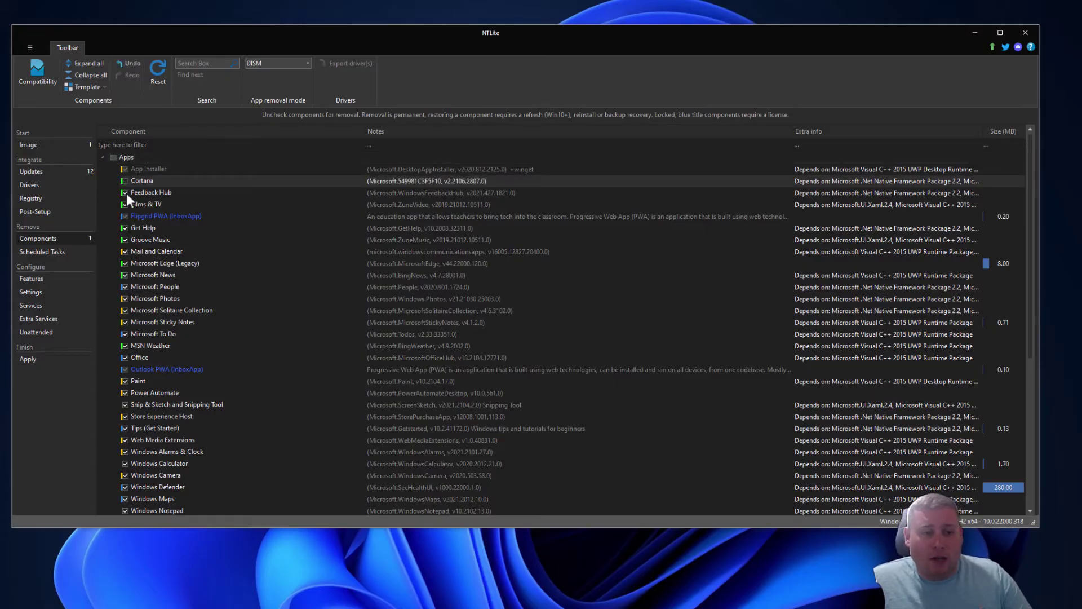
{"action": "left_click", "coordinate": [125, 192]}
{"action": "left_click", "coordinate": [125, 205]}
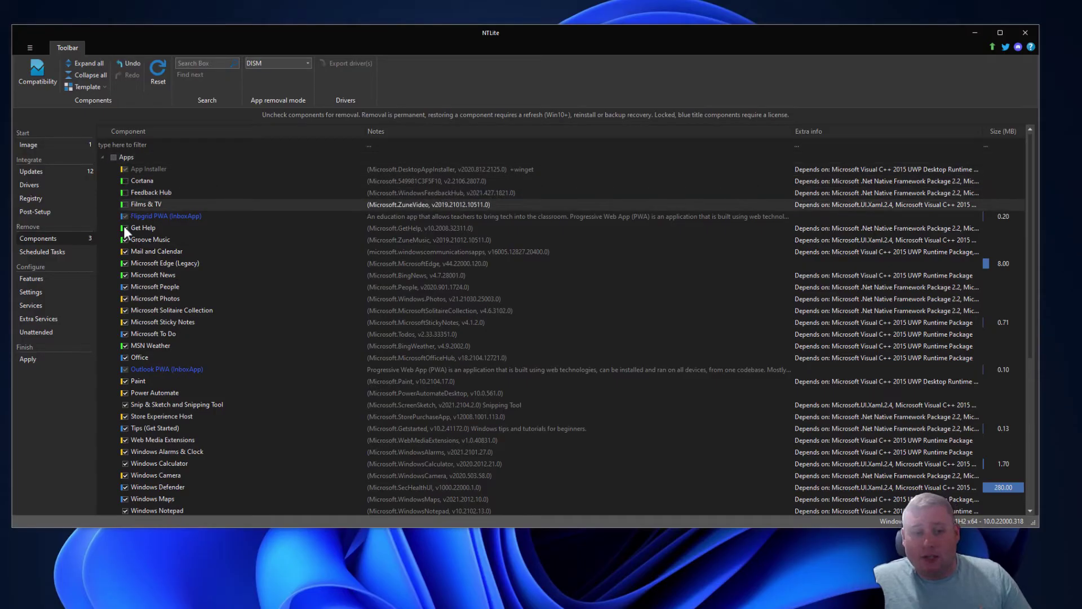
{"action": "left_click", "coordinate": [124, 228]}
{"action": "left_click", "coordinate": [124, 240]}
{"action": "left_click", "coordinate": [123, 251]}
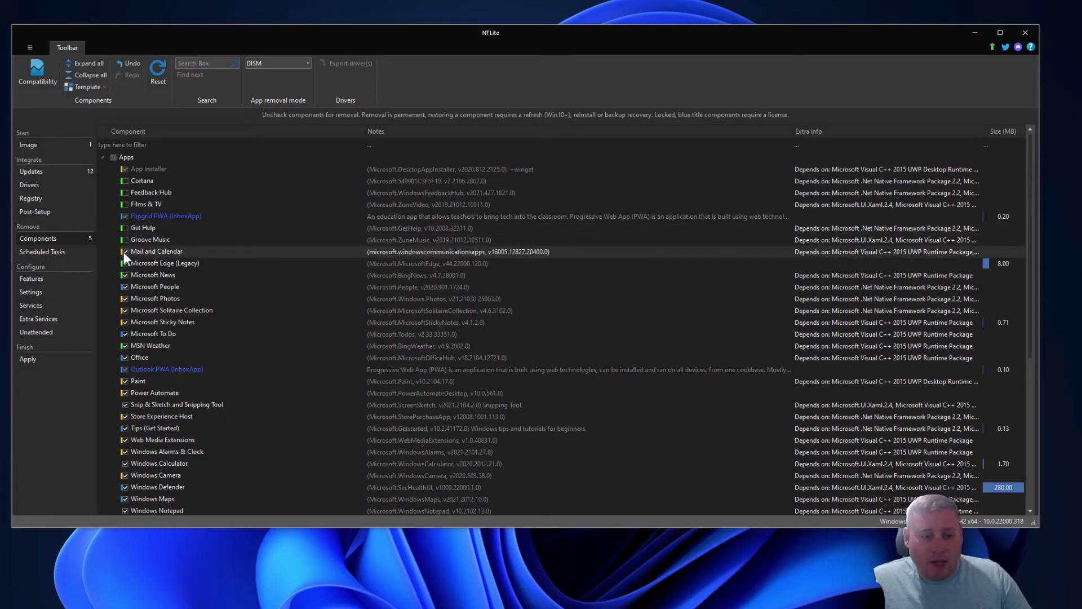
{"action": "left_click", "coordinate": [124, 262]}
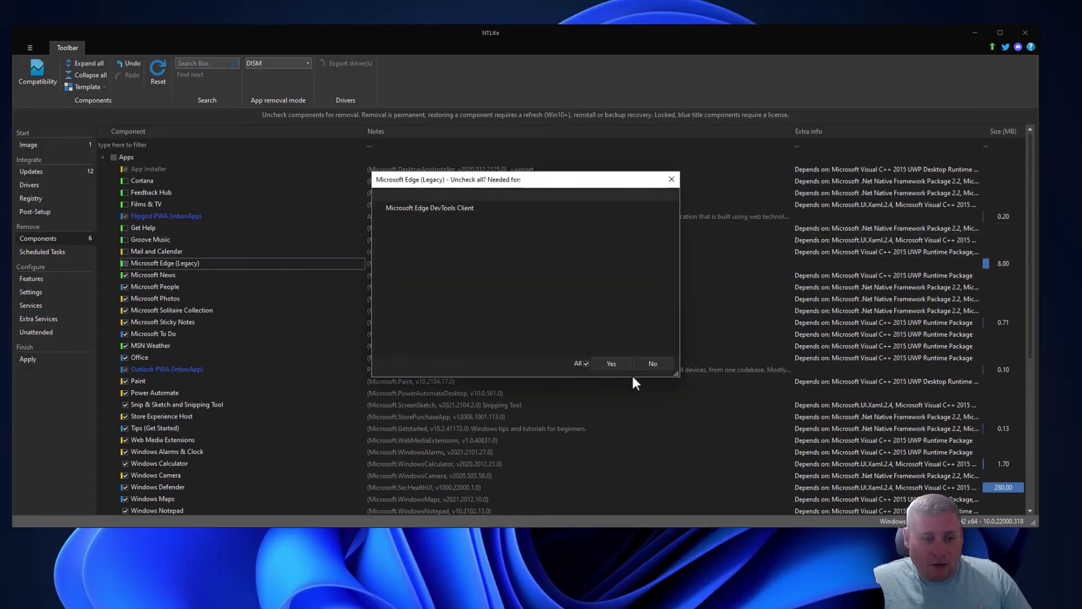
{"action": "left_click", "coordinate": [618, 364]}
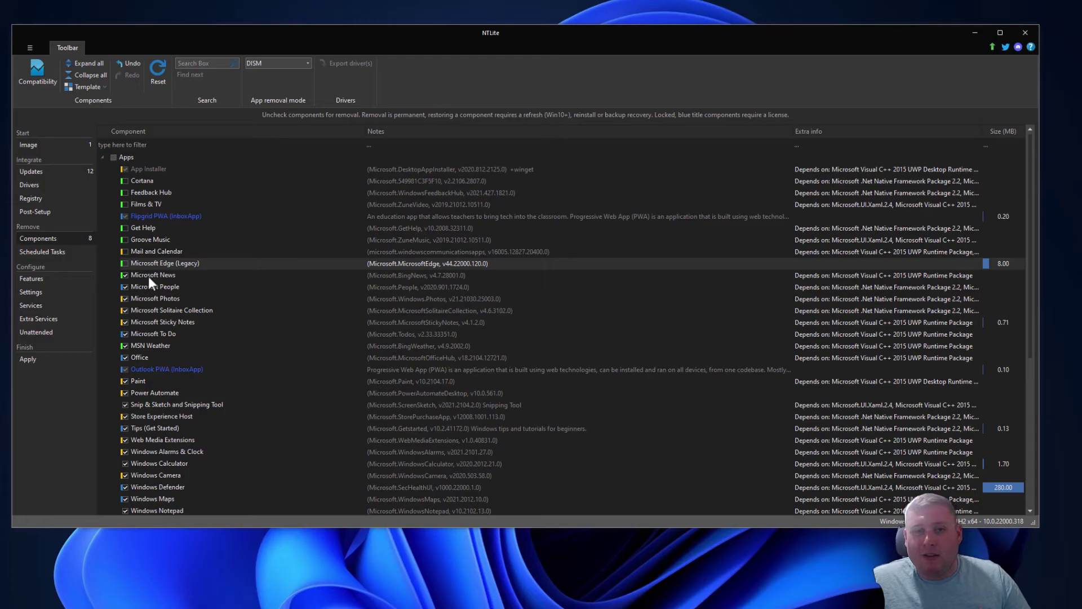
{"action": "left_click", "coordinate": [125, 252]}
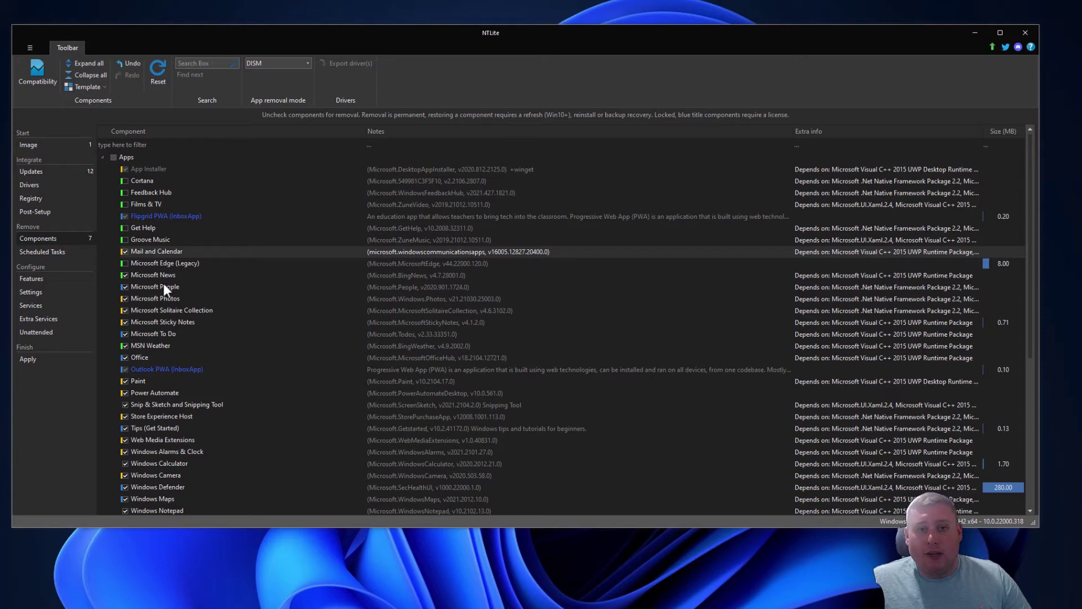
{"action": "left_click", "coordinate": [124, 252]}
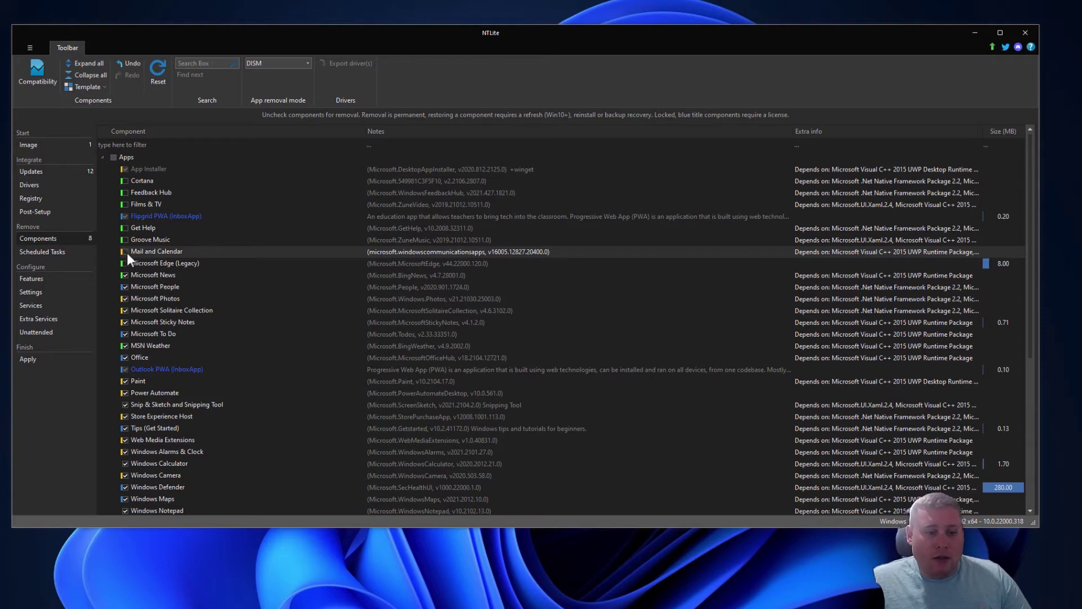
Step: Mark Microsoft News, People, Photos, Solitaire Collection, Sticky Notes, To Do, MSN Weather and Office for removal
{"action": "left_click", "coordinate": [125, 275]}
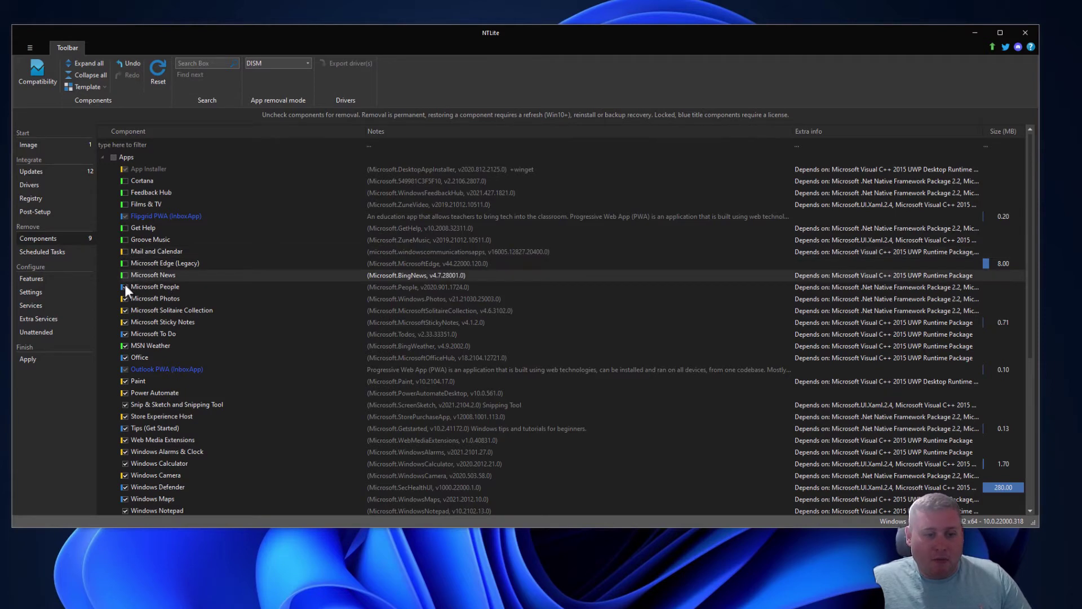
{"action": "left_click", "coordinate": [124, 287]}
{"action": "left_click", "coordinate": [126, 298]}
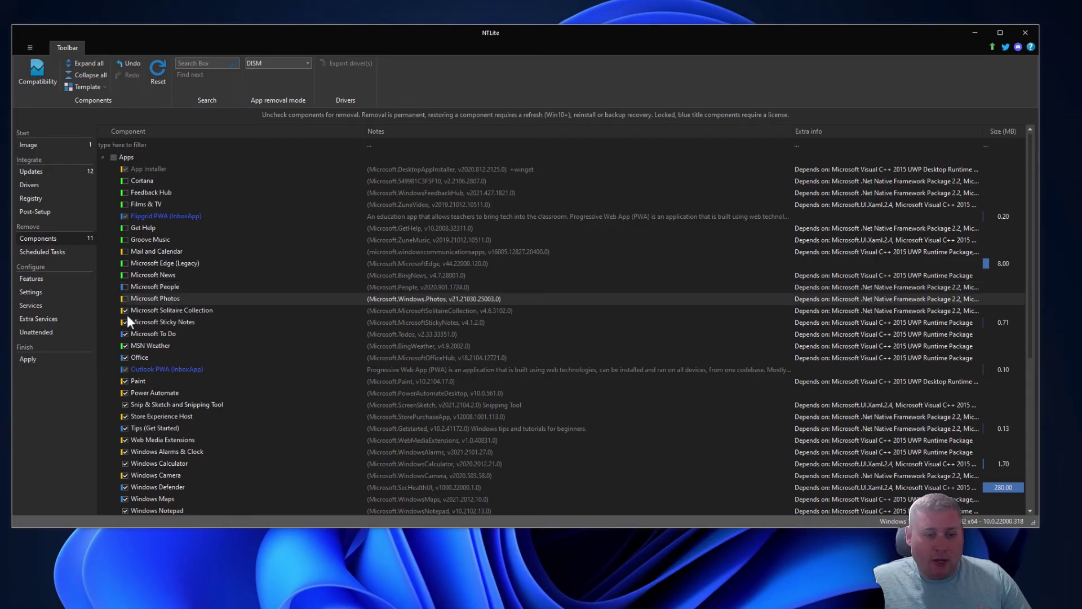
{"action": "left_click", "coordinate": [124, 310]}
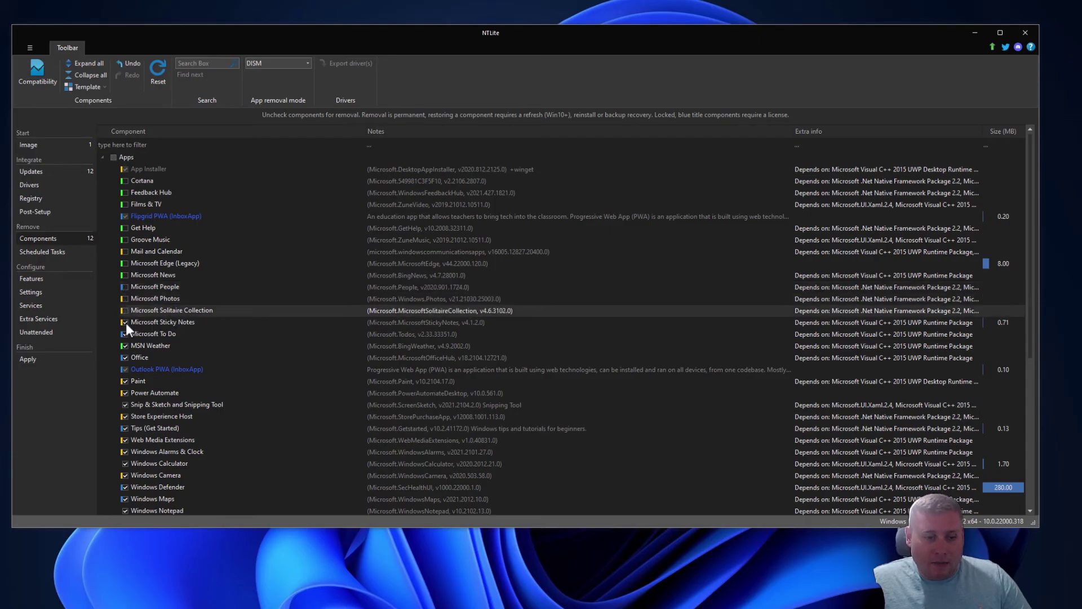
{"action": "left_click", "coordinate": [125, 322]}
{"action": "left_click", "coordinate": [124, 333]}
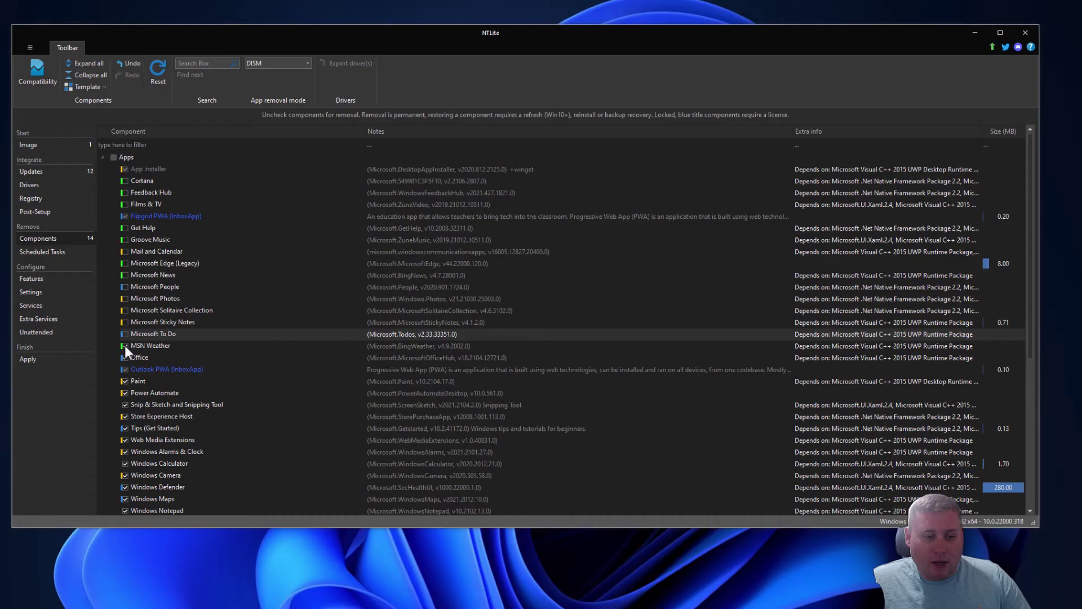
{"action": "left_click", "coordinate": [124, 345]}
{"action": "left_click", "coordinate": [141, 357]}
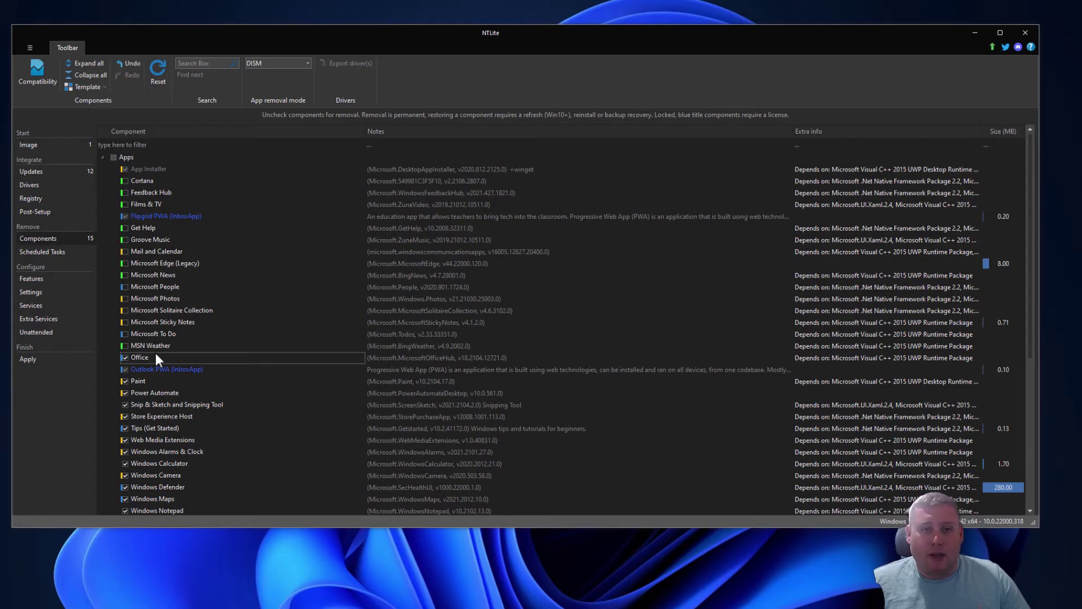
{"action": "left_click", "coordinate": [125, 359]}
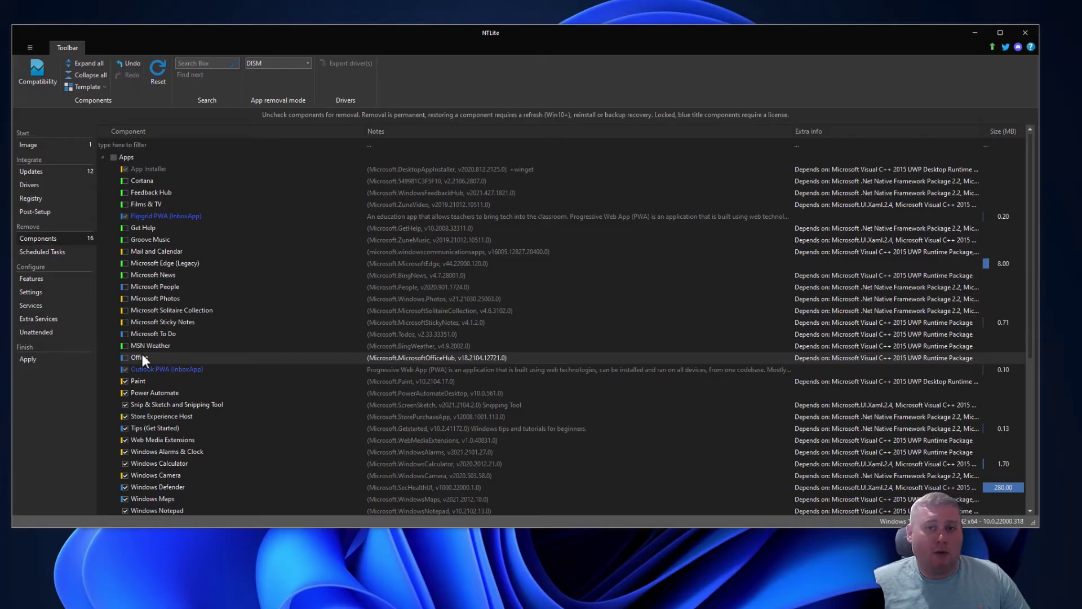
Step: Mark Paint, Power Automate, Store Experience Host, Tips, Web Media Extensions, Alarms & Clock, Calculator and Camera for removal, keeping Snip & Sketch
{"action": "scroll", "coordinate": [211, 348], "scroll_direction": "down", "scroll_amount": 2}
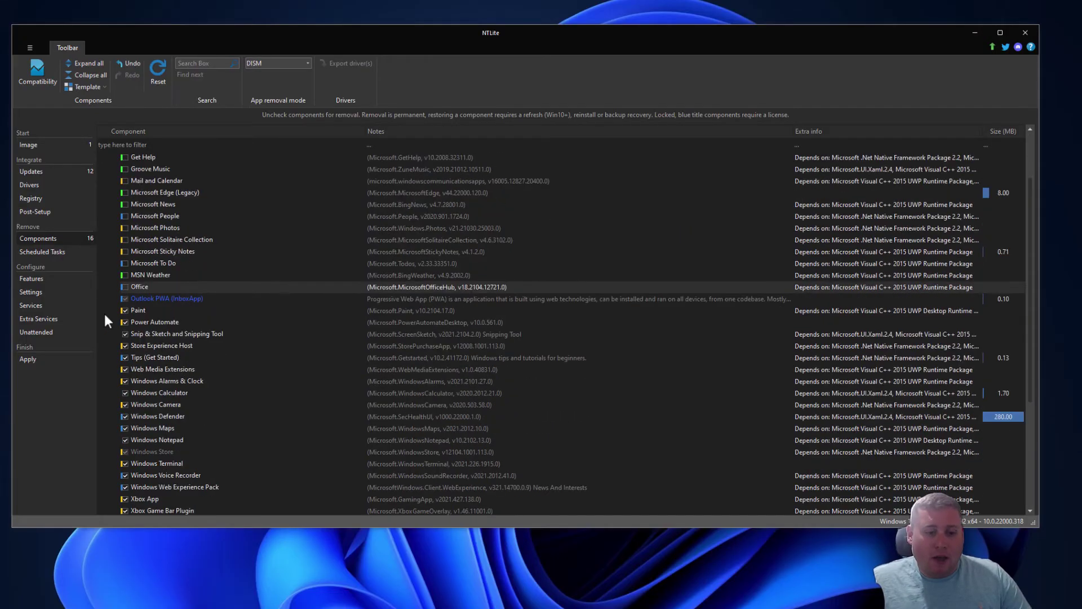
{"action": "left_click", "coordinate": [124, 310]}
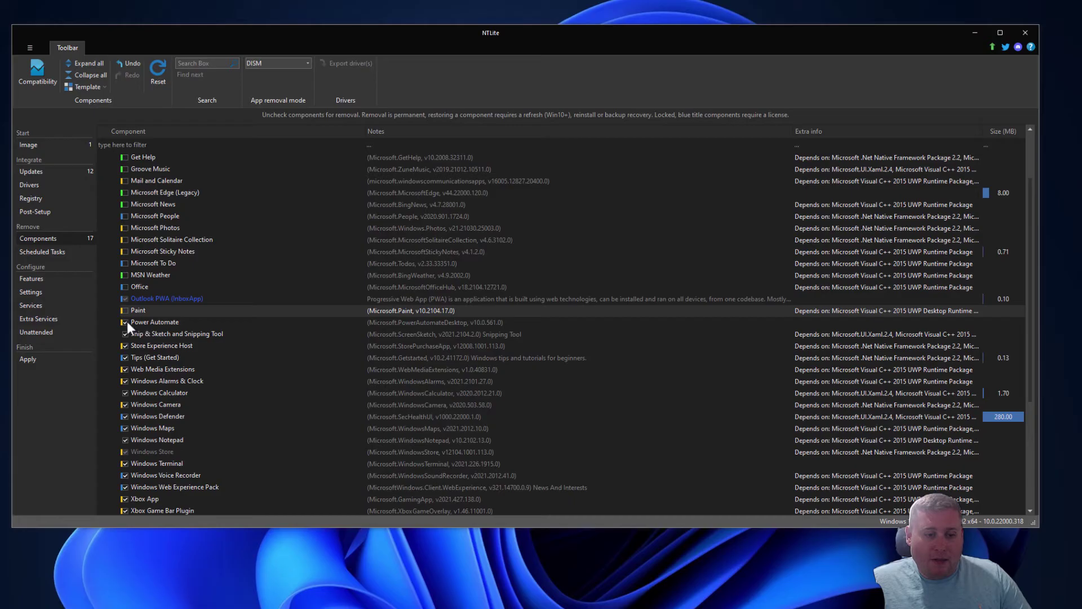
{"action": "left_click", "coordinate": [125, 322]}
{"action": "left_click", "coordinate": [166, 333]}
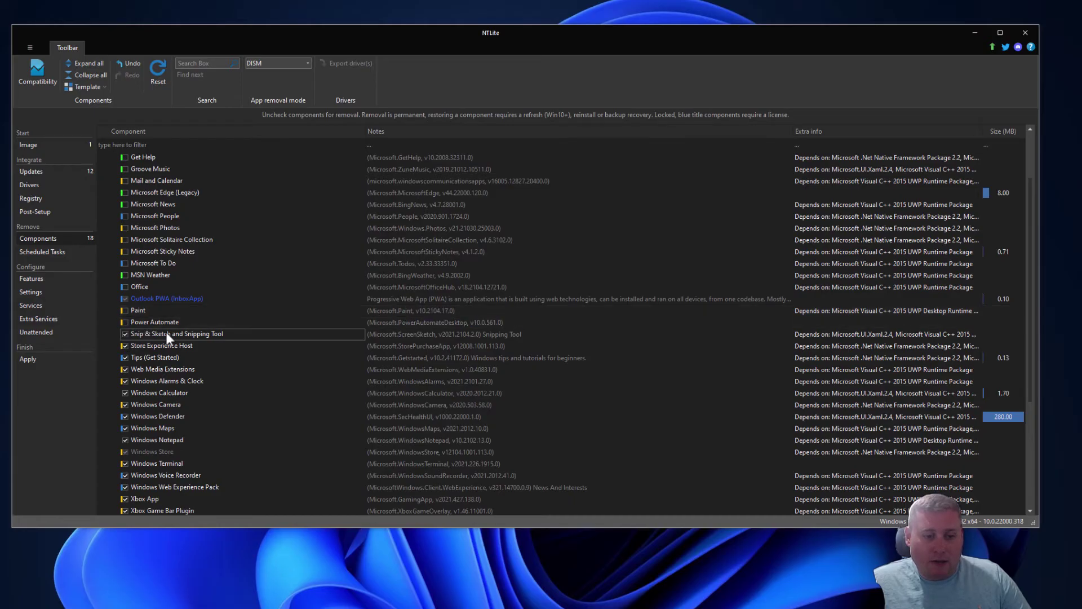
{"action": "scroll", "coordinate": [206, 340], "scroll_direction": "down", "scroll_amount": 1}
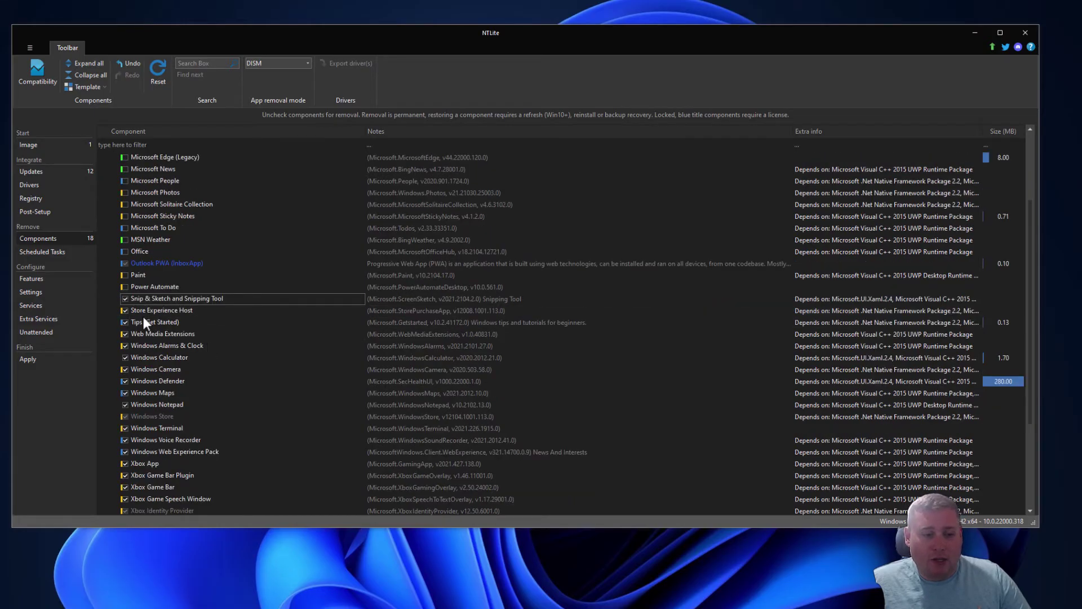
{"action": "left_click", "coordinate": [124, 310]}
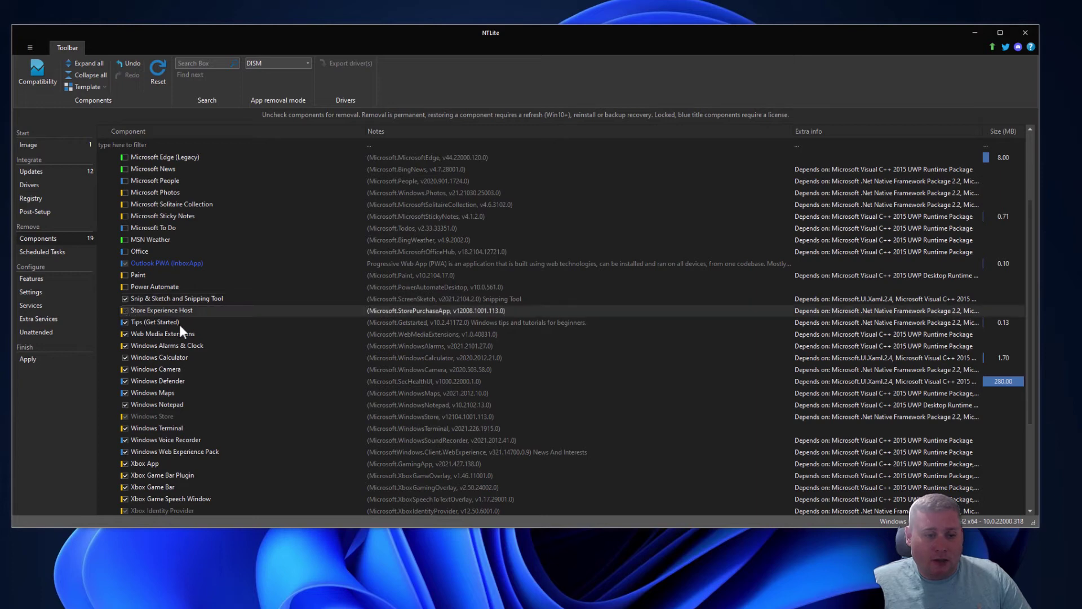
{"action": "left_click", "coordinate": [124, 322]}
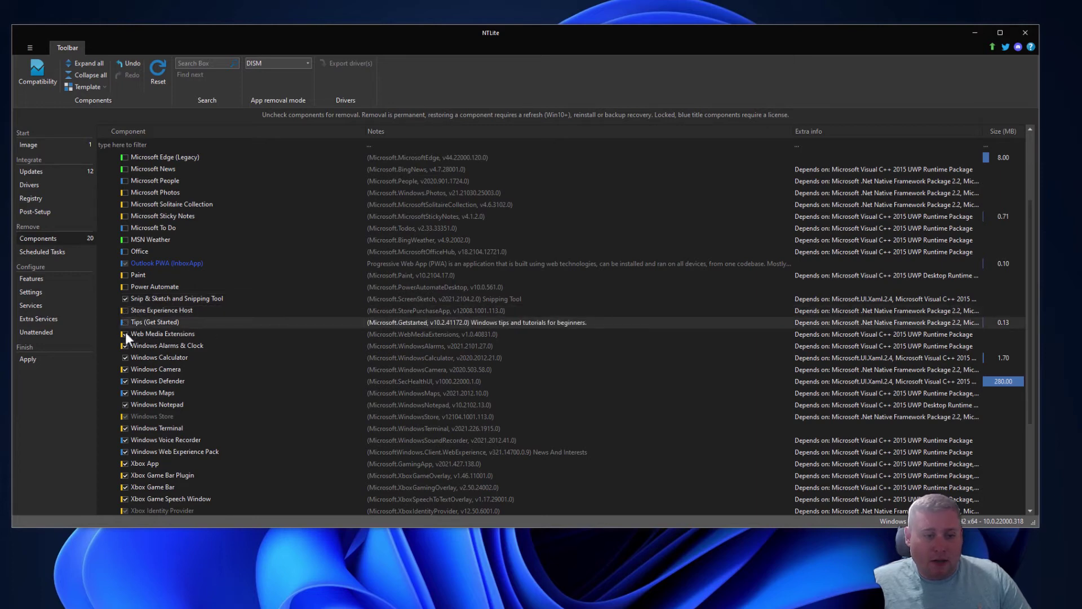
{"action": "left_click", "coordinate": [125, 333]}
{"action": "left_click", "coordinate": [125, 346]}
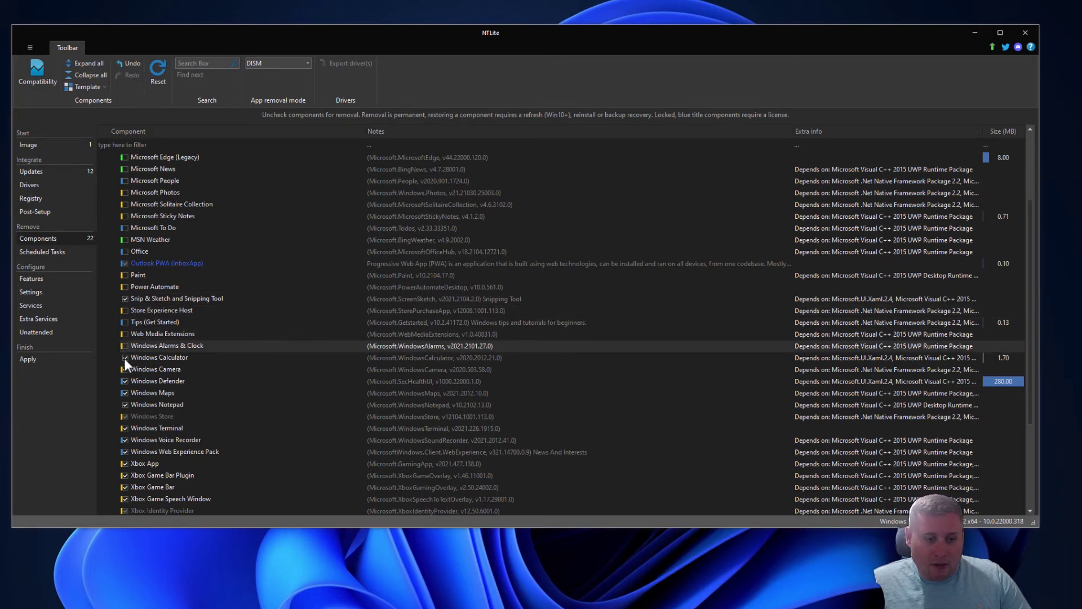
{"action": "left_click", "coordinate": [124, 357]}
{"action": "left_click", "coordinate": [124, 369]}
Step: Keep Windows Defender, mark Windows Maps and Windows Terminal for removal, and collapse the Apps group
{"action": "left_click", "coordinate": [125, 381]}
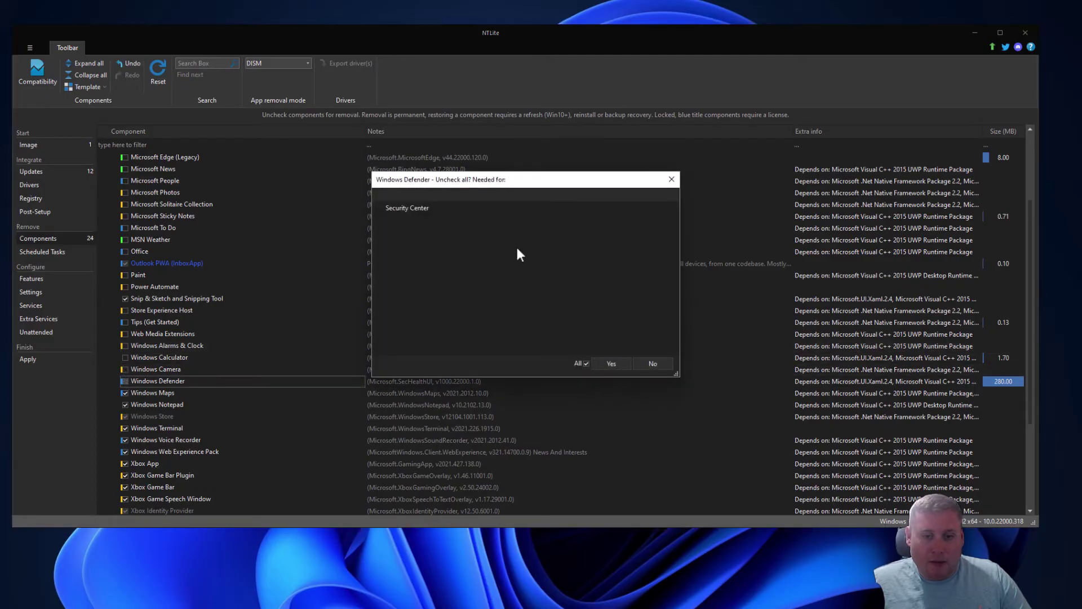
{"action": "left_click", "coordinate": [608, 366]}
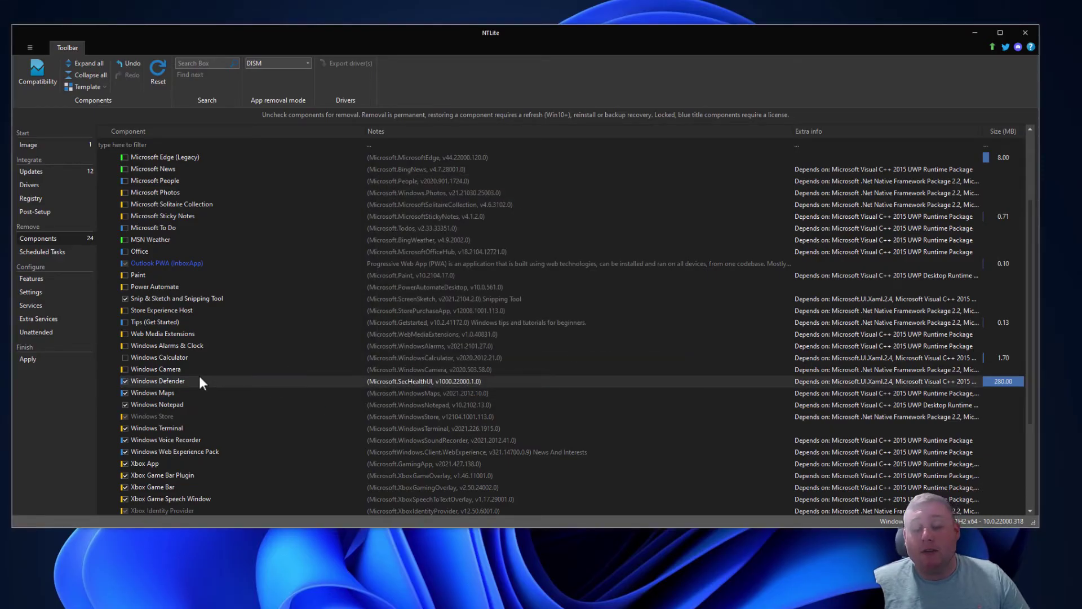
{"action": "left_click", "coordinate": [125, 393]}
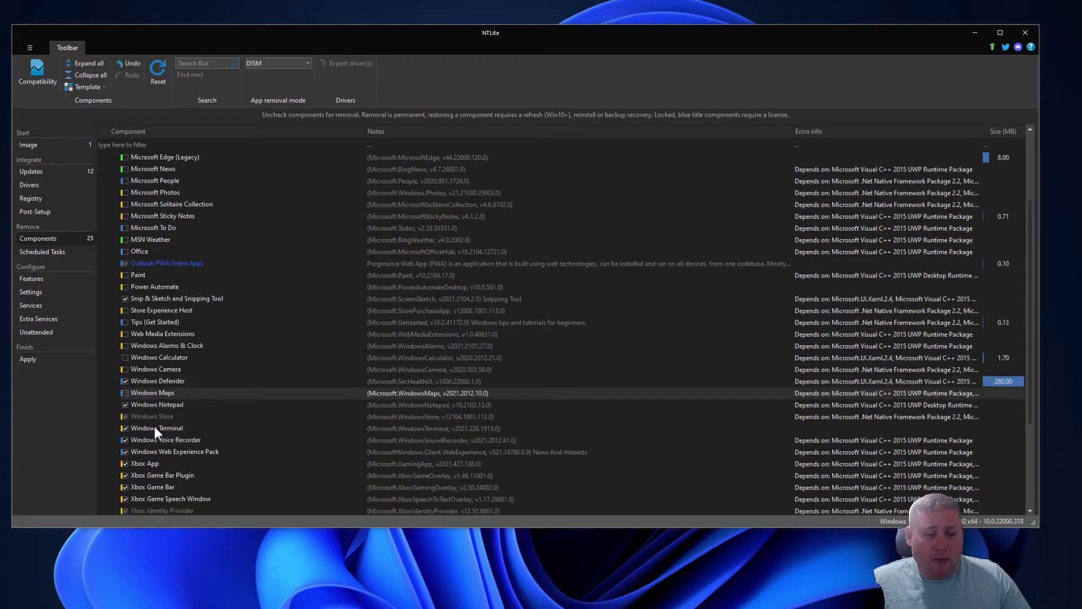
{"action": "left_click", "coordinate": [124, 428]}
{"action": "scroll", "coordinate": [191, 416], "scroll_direction": "down", "scroll_amount": 3}
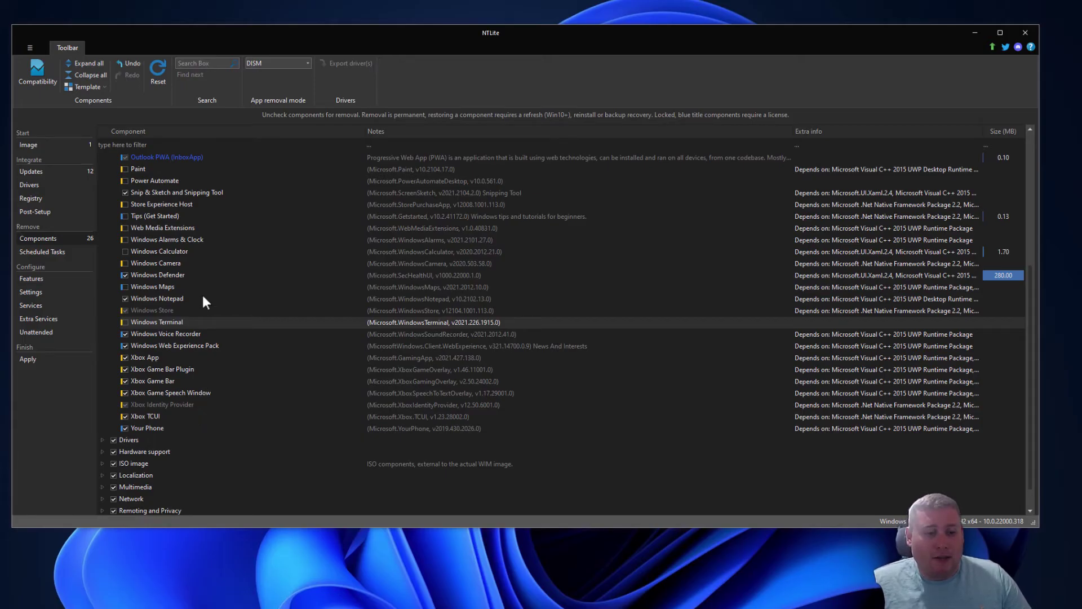
{"action": "scroll", "coordinate": [186, 287], "scroll_direction": "up", "scroll_amount": 6}
{"action": "left_click", "coordinate": [103, 157]}
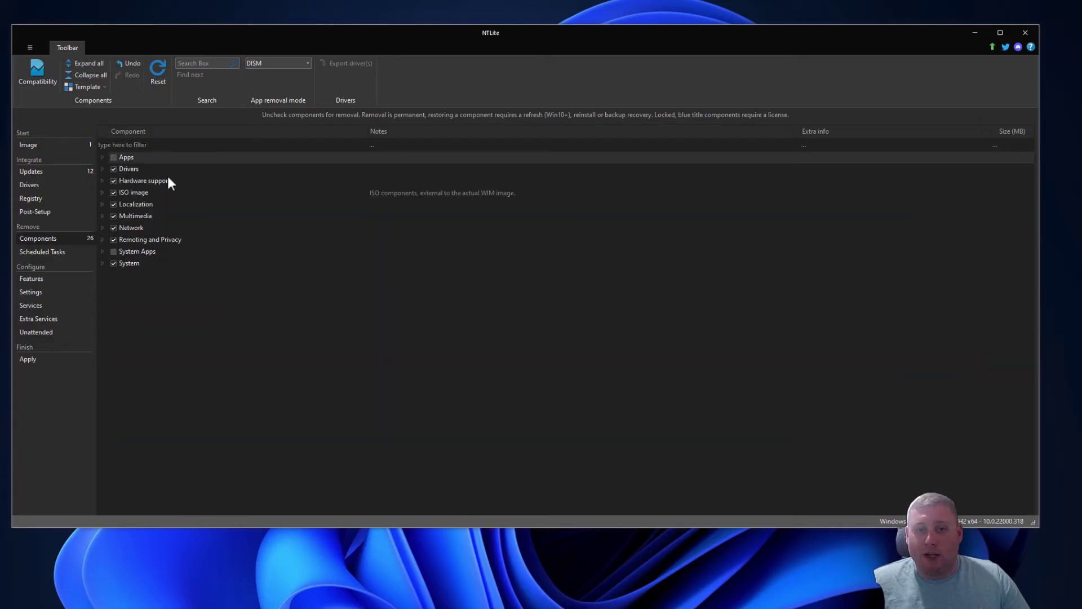
Step: Review the Drivers and Network component groups, including the Internet Explorer entry under Network
{"action": "left_click", "coordinate": [102, 169]}
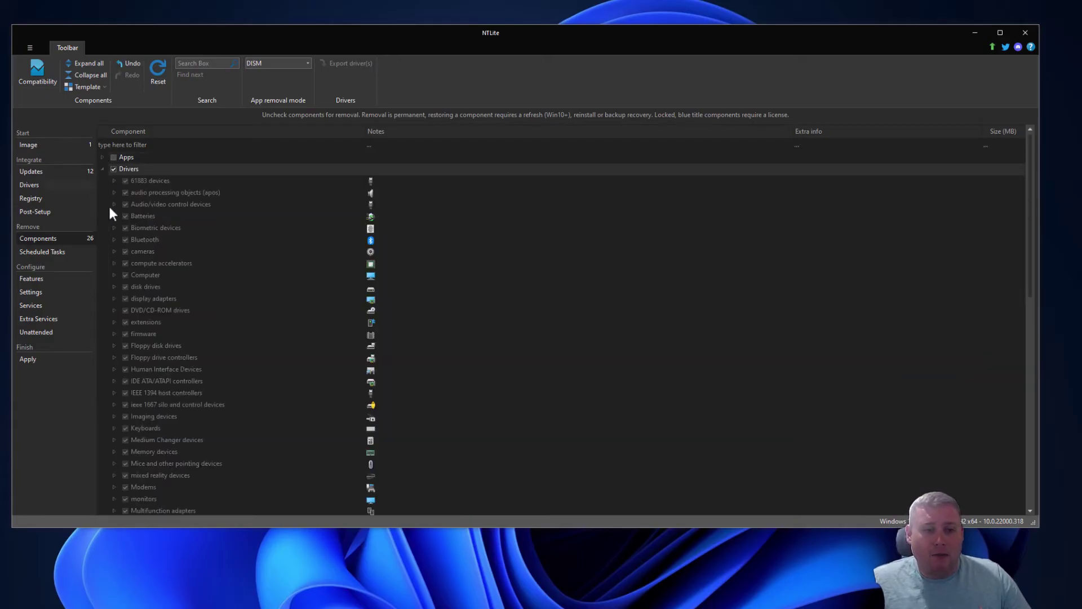
{"action": "scroll", "coordinate": [203, 258], "scroll_direction": "down", "scroll_amount": 6}
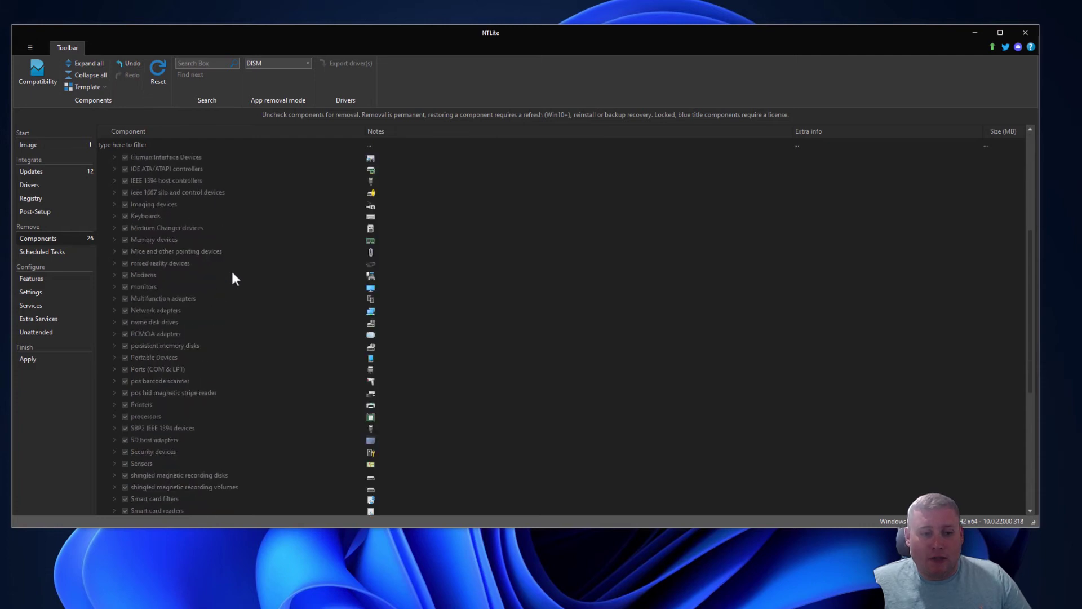
{"action": "scroll", "coordinate": [256, 275], "scroll_direction": "up", "scroll_amount": 6}
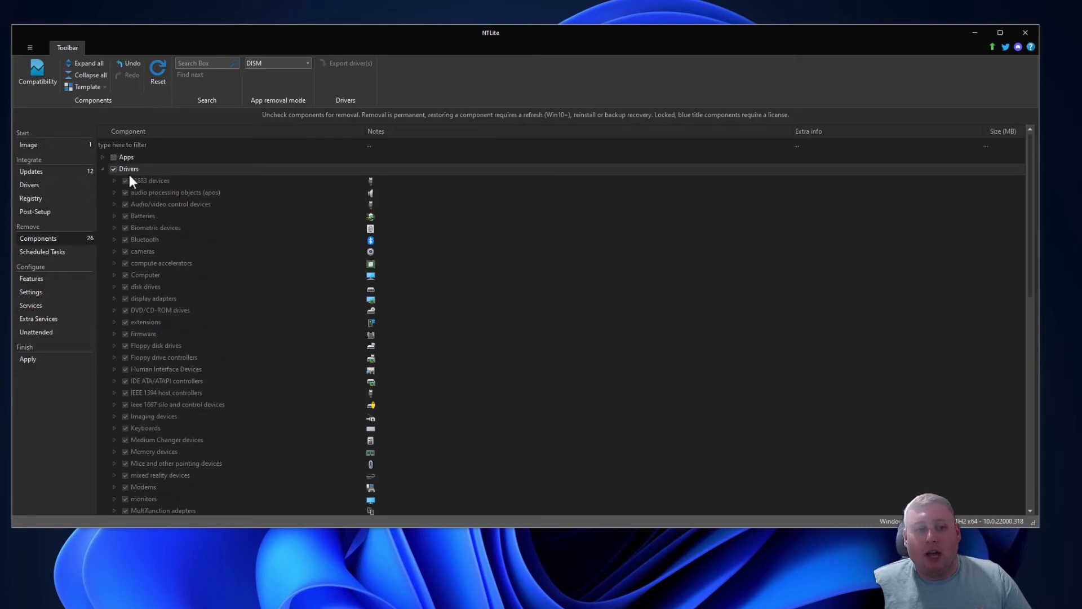
{"action": "left_click", "coordinate": [102, 168]}
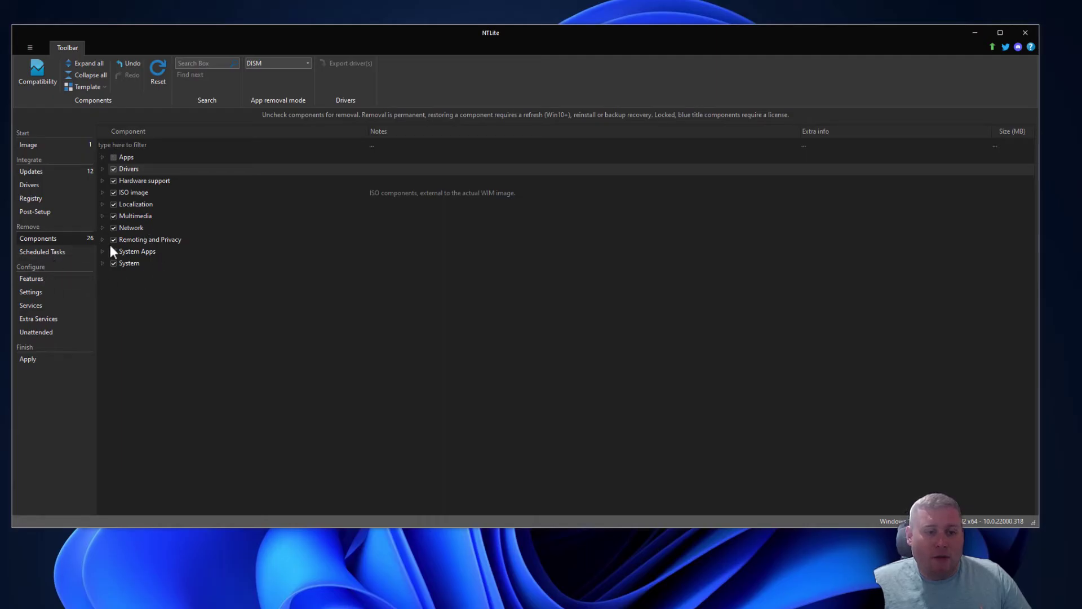
{"action": "left_click", "coordinate": [102, 263]}
{"action": "left_click", "coordinate": [102, 264]}
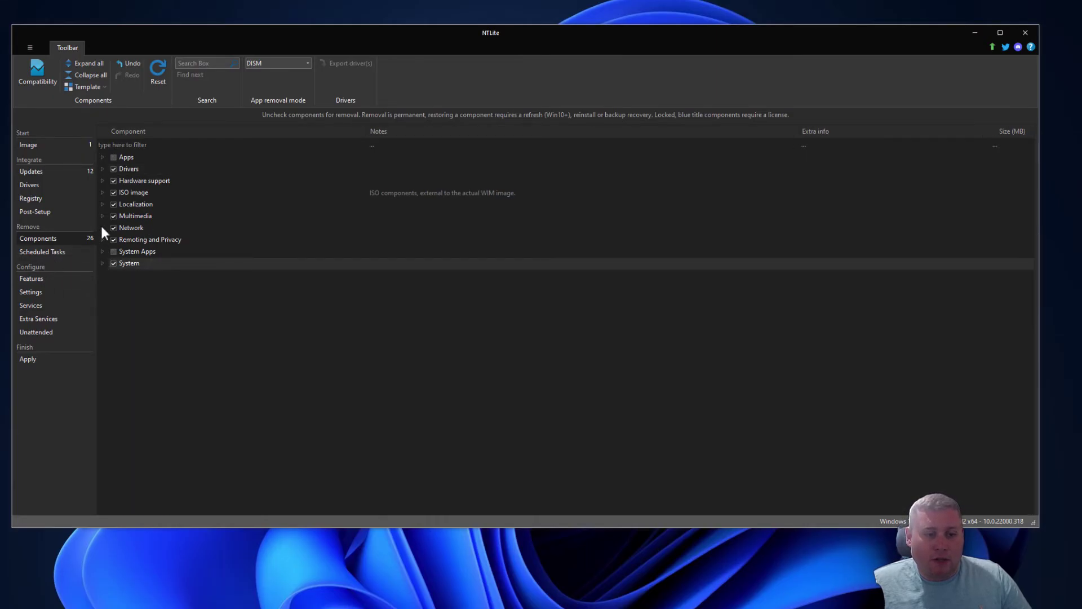
{"action": "left_click", "coordinate": [103, 228]}
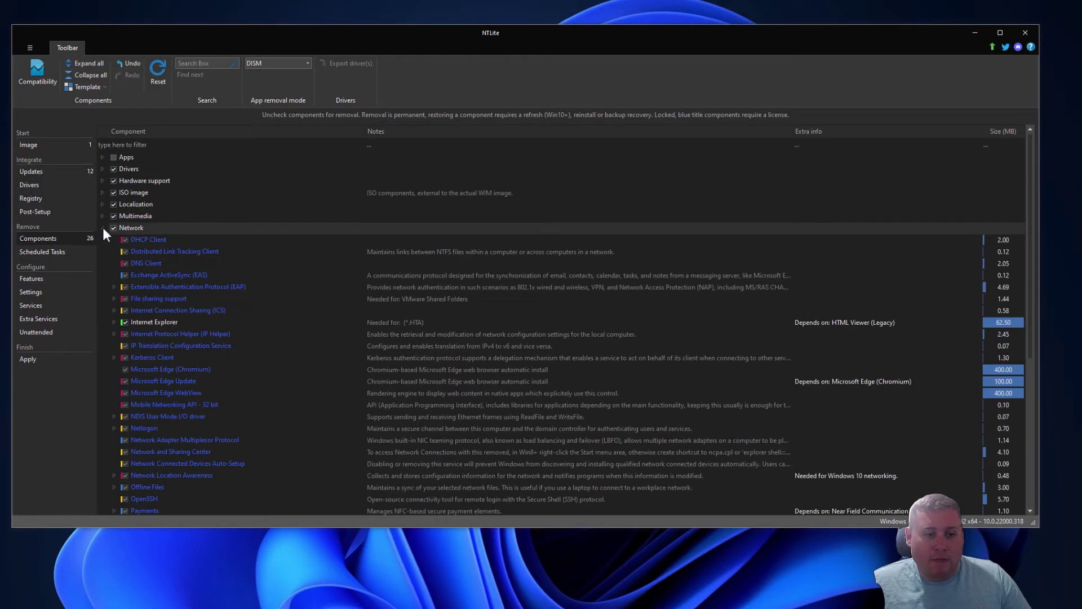
{"action": "left_click", "coordinate": [183, 325]}
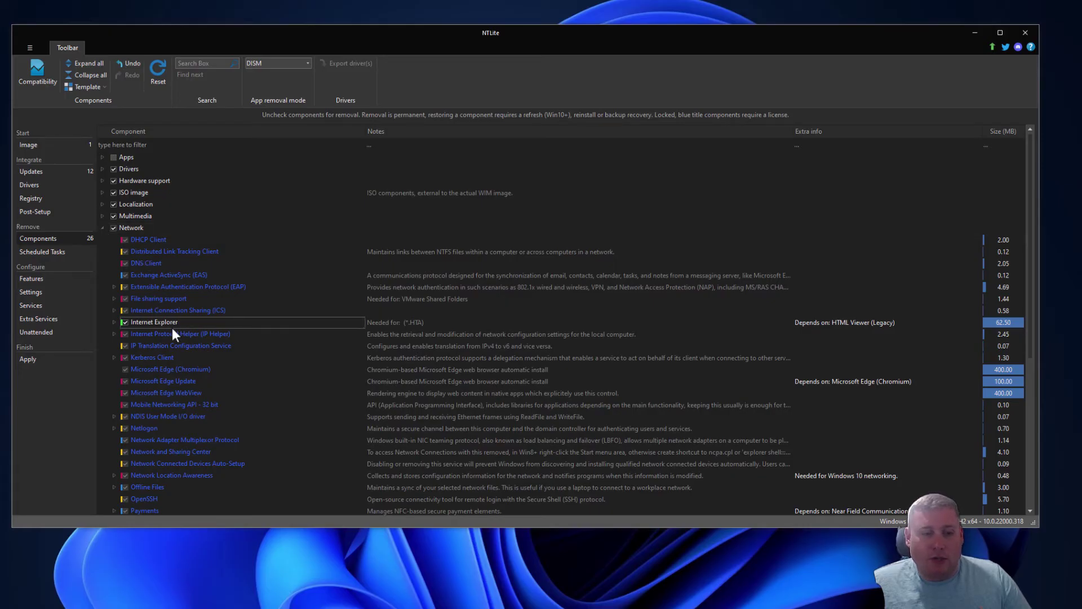
Step: Enable the Hyper-V feature for the image and expand it to show its management tools and platform
{"action": "left_click", "coordinate": [40, 251]}
{"action": "left_click", "coordinate": [45, 280]}
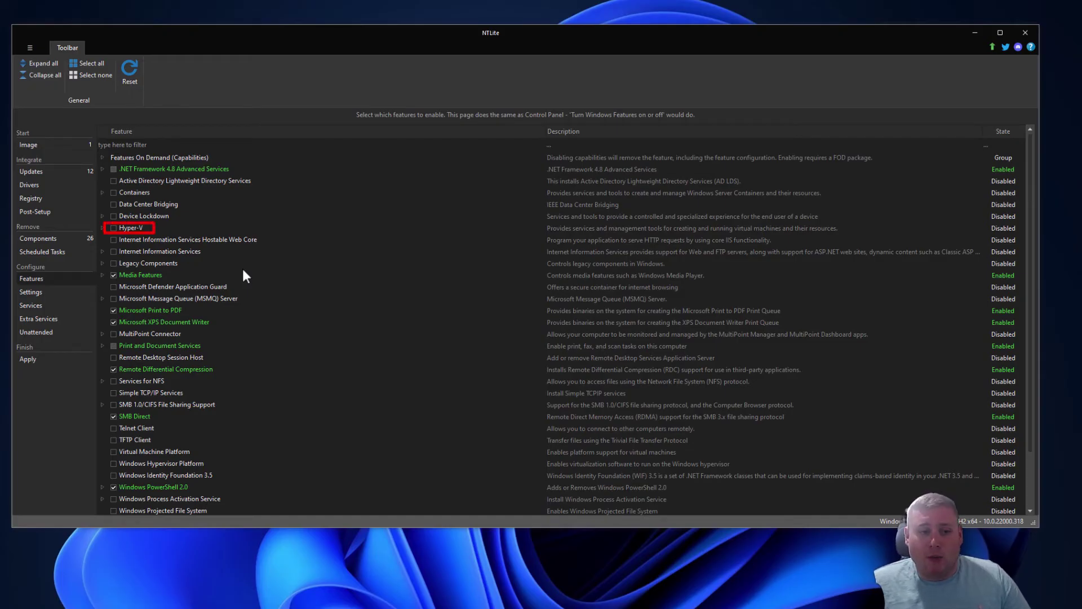
{"action": "scroll", "coordinate": [257, 298], "scroll_direction": "down", "scroll_amount": 2}
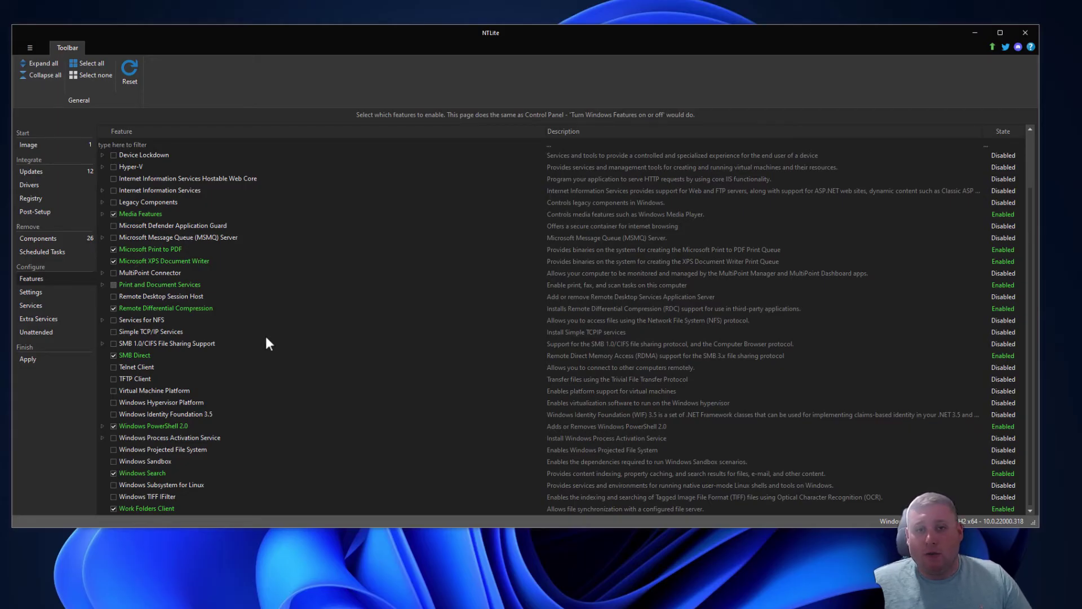
{"action": "scroll", "coordinate": [268, 343], "scroll_direction": "up", "scroll_amount": 2}
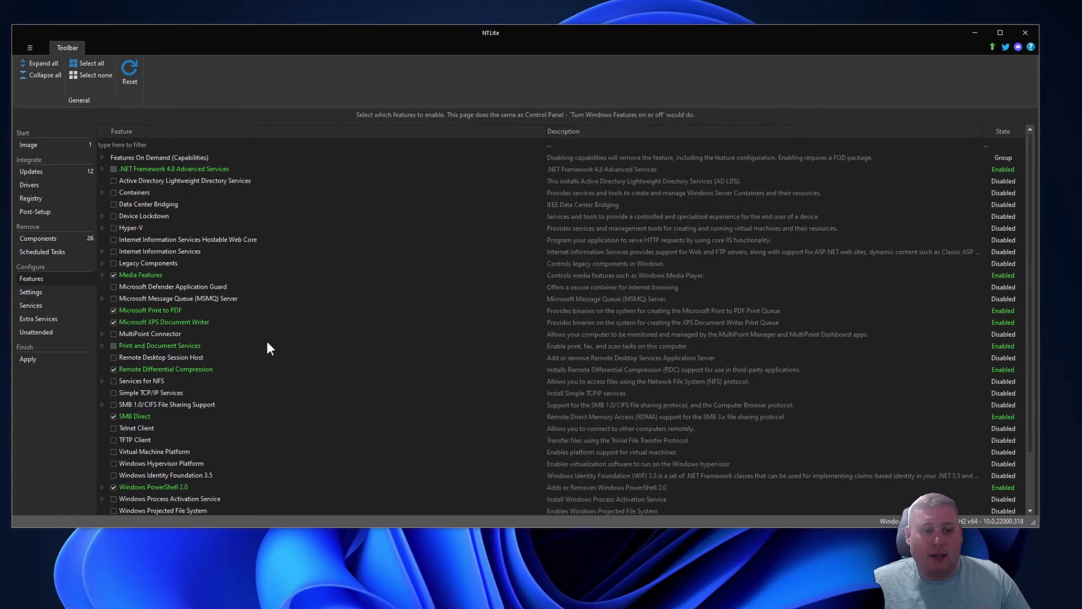
{"action": "left_click", "coordinate": [113, 228]}
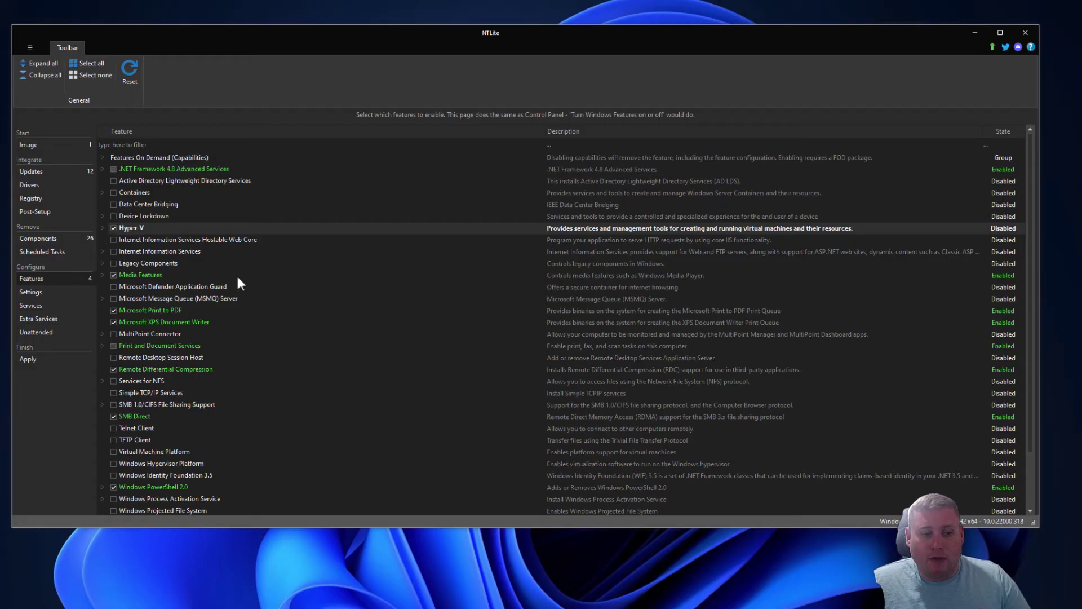
{"action": "double_click", "coordinate": [1005, 229]}
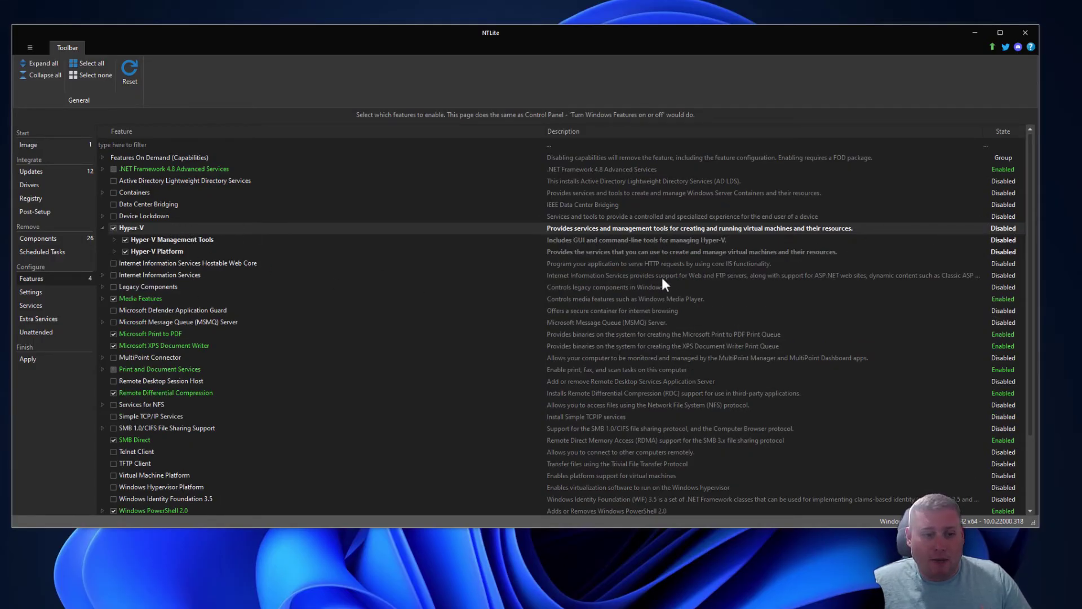
Step: In the image's Desktop settings, enable the My Computer and Network desktop icons
{"action": "left_click", "coordinate": [51, 292]}
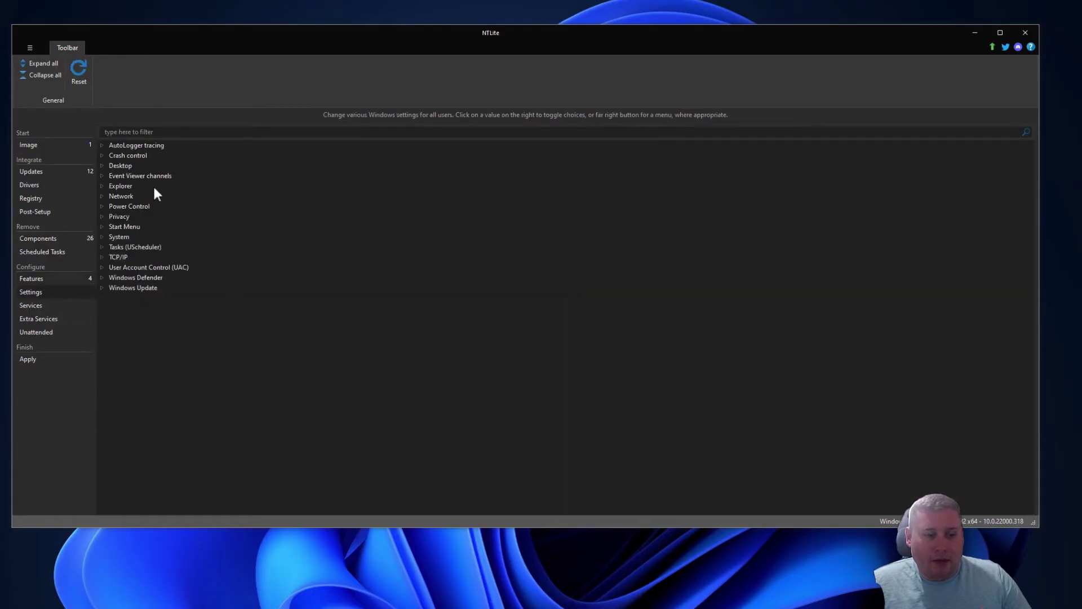
{"action": "left_click", "coordinate": [102, 166]}
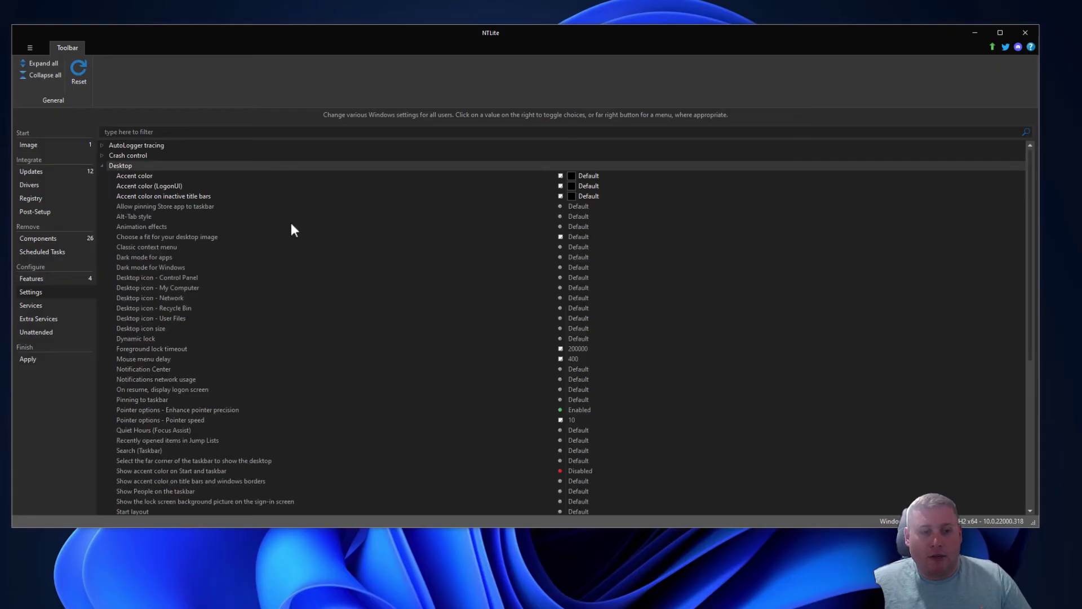
{"action": "scroll", "coordinate": [292, 227], "scroll_direction": "down", "scroll_amount": 3}
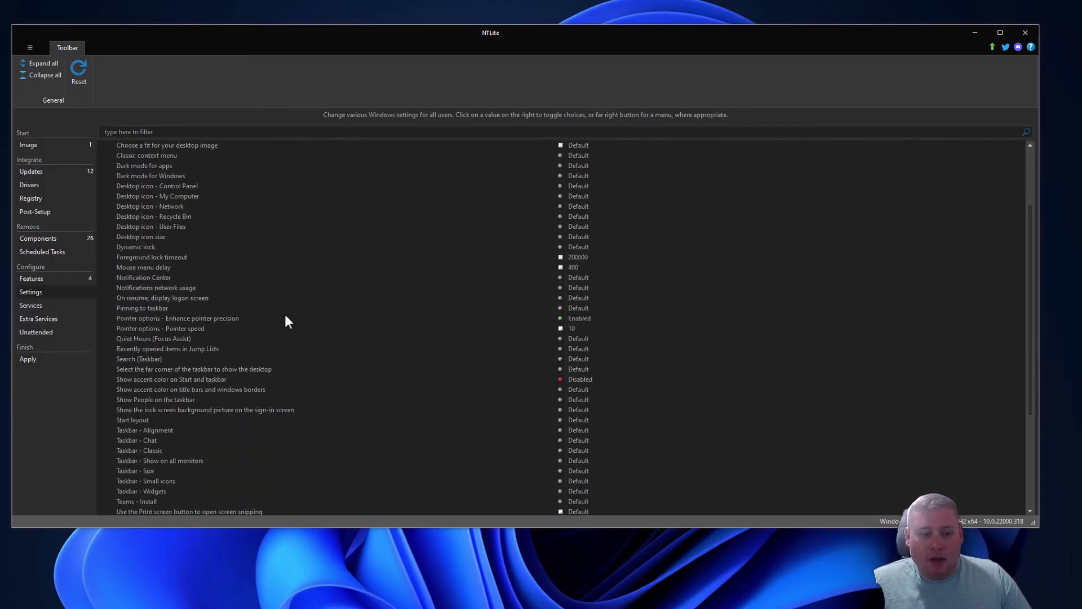
{"action": "scroll", "coordinate": [285, 317], "scroll_direction": "down", "scroll_amount": 1}
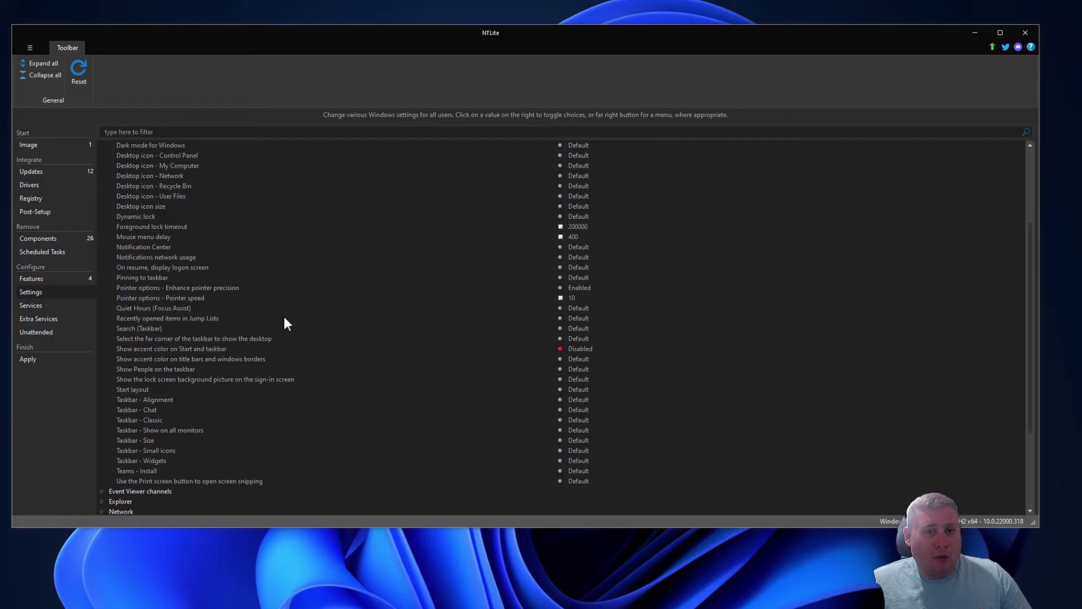
{"action": "scroll", "coordinate": [299, 319], "scroll_direction": "up", "scroll_amount": 2}
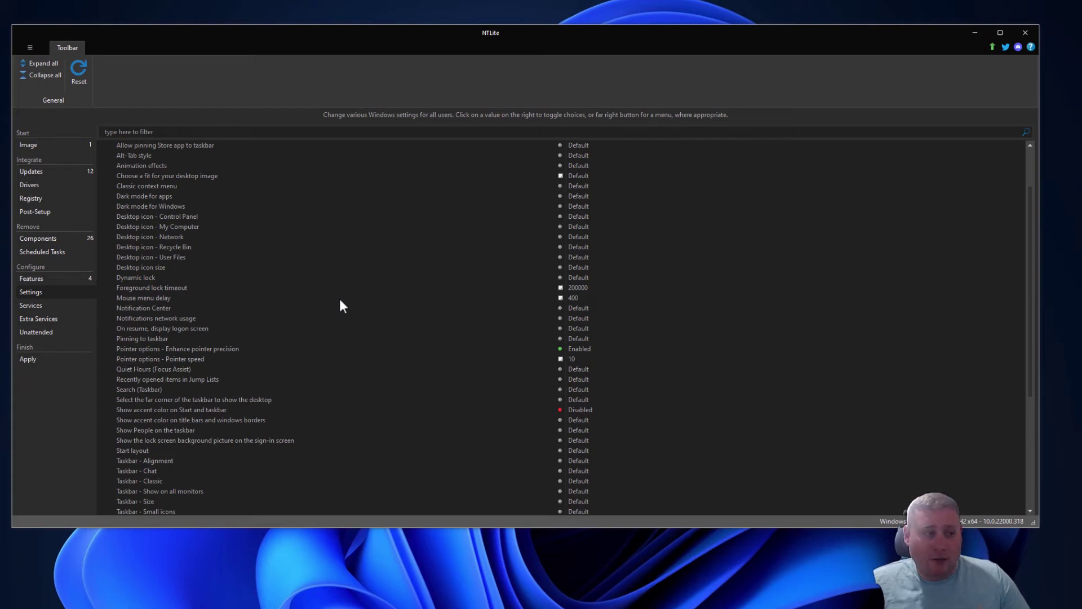
{"action": "left_click", "coordinate": [186, 227]}
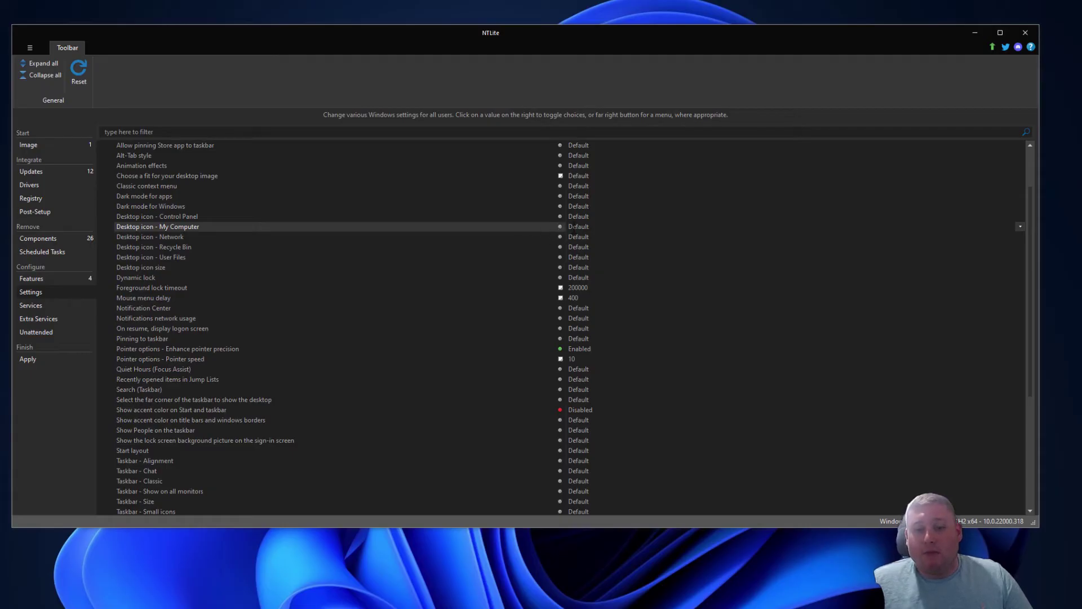
{"action": "right_click", "coordinate": [478, 226]}
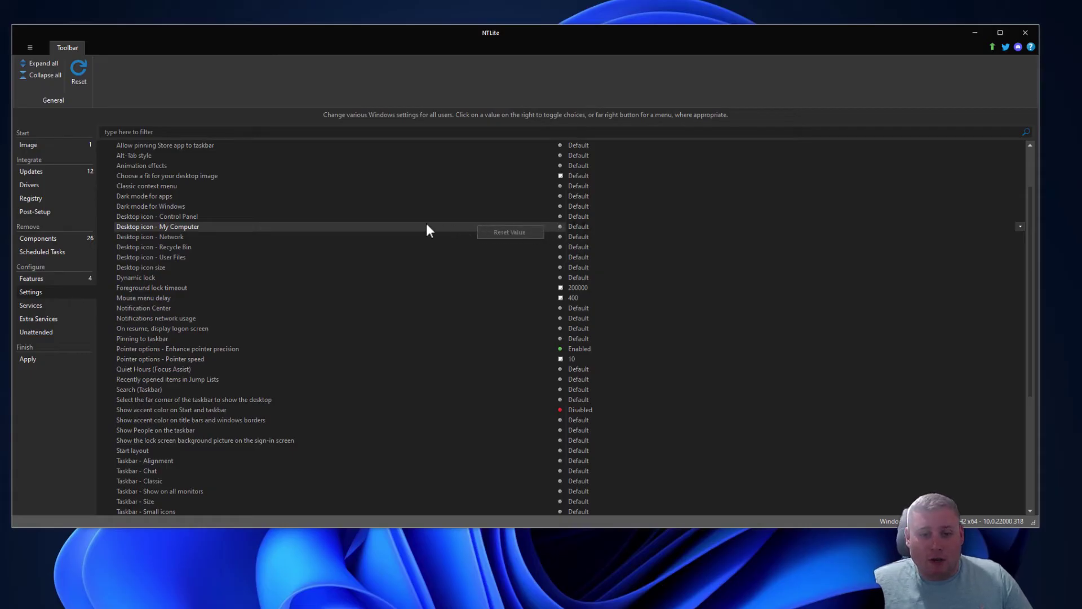
{"action": "left_click", "coordinate": [509, 232]}
{"action": "left_click", "coordinate": [580, 227]}
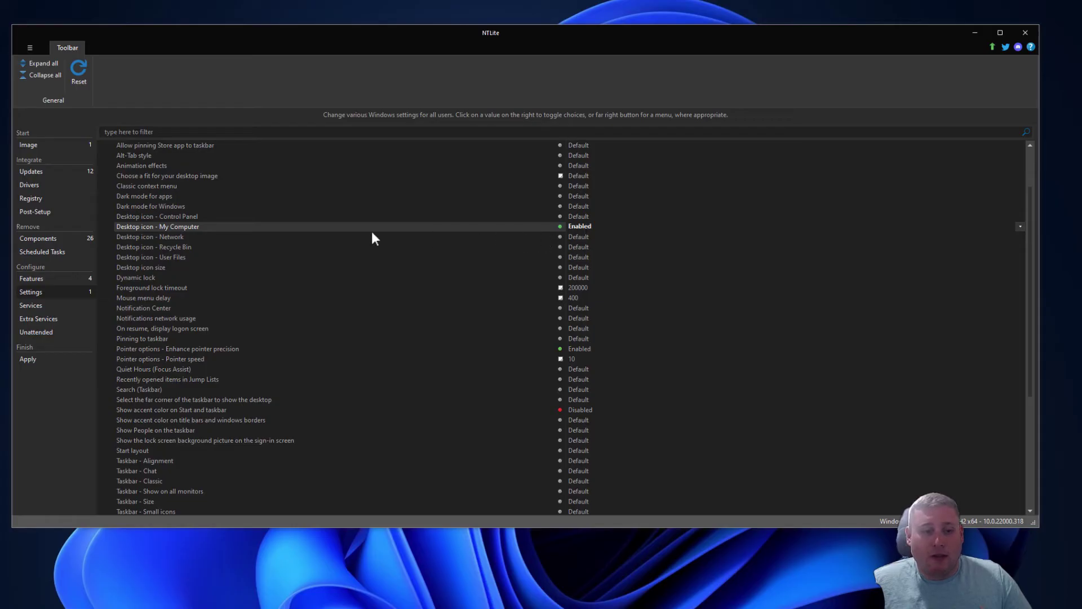
{"action": "left_click", "coordinate": [183, 238]}
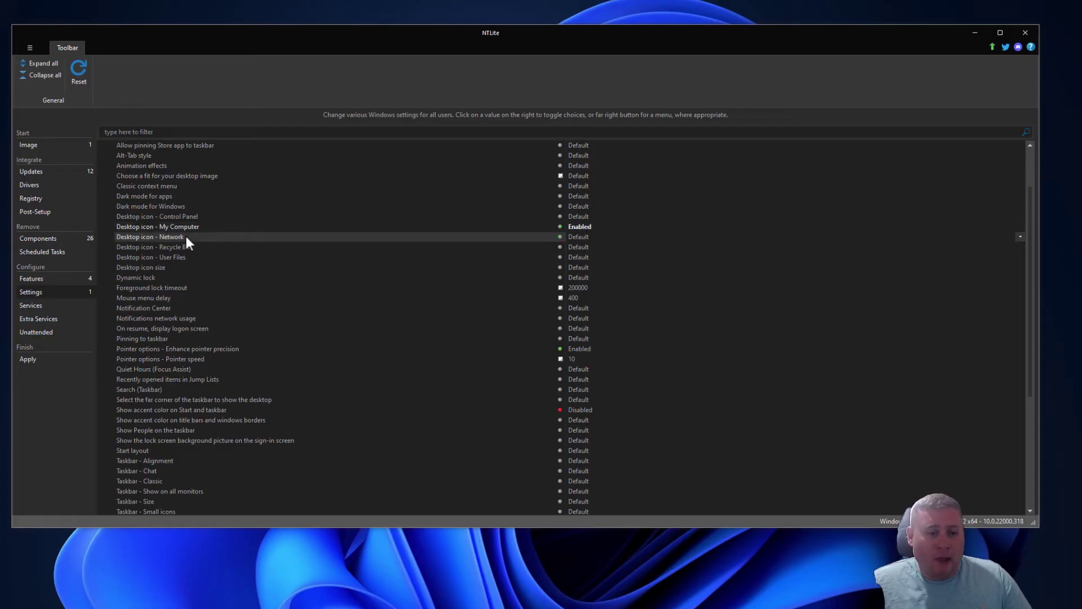
{"action": "left_click", "coordinate": [579, 237]}
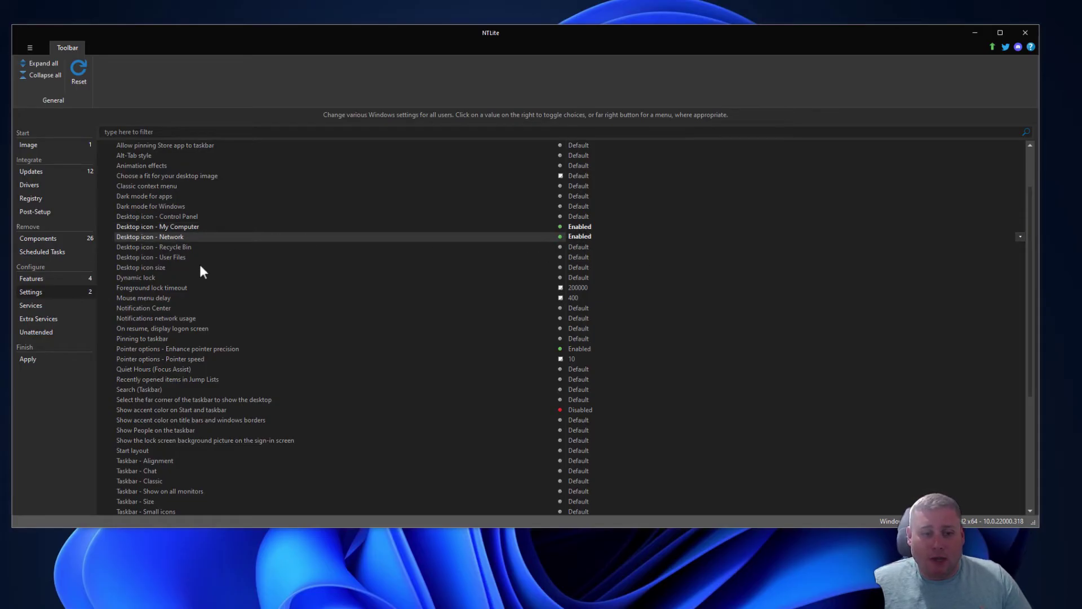
Step: Disable Notification Center in the Desktop settings and select the Quiet Hours (Focus Assist) entry
{"action": "scroll", "coordinate": [241, 266], "scroll_direction": "down", "scroll_amount": 1}
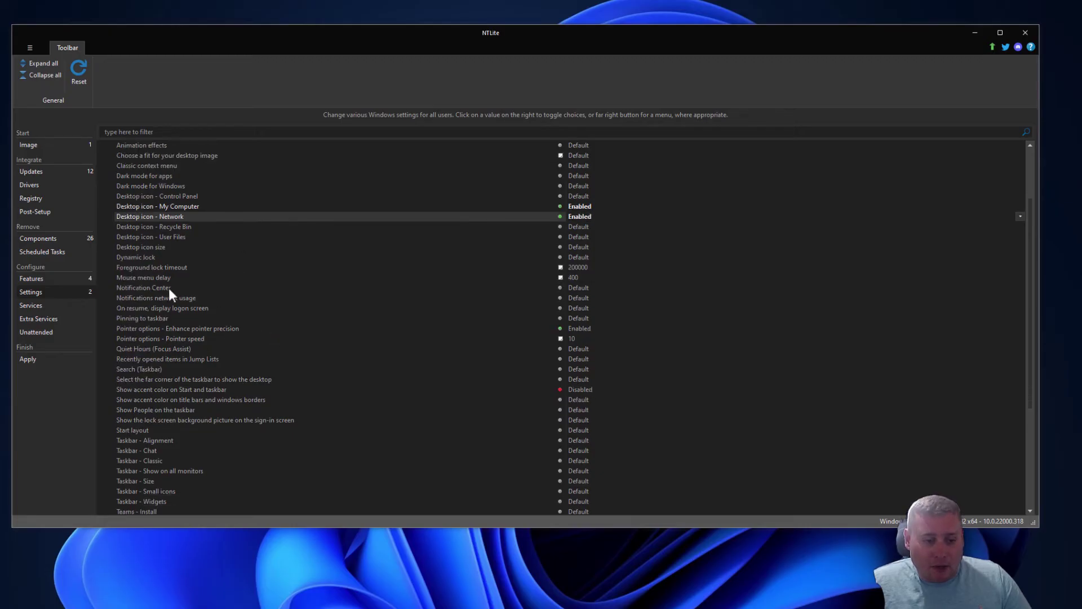
{"action": "left_click", "coordinate": [581, 289]}
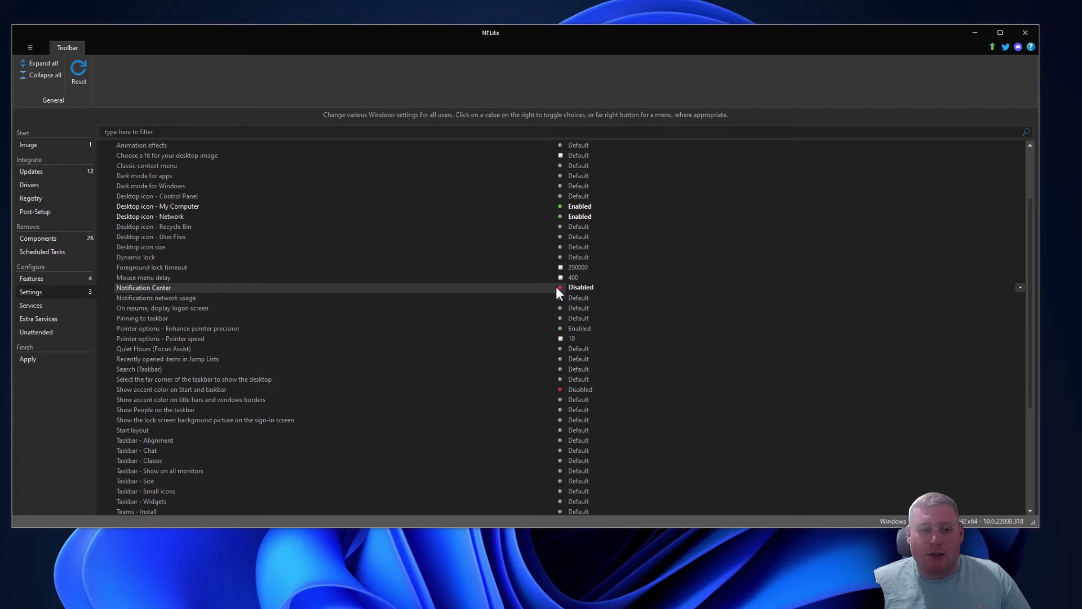
{"action": "scroll", "coordinate": [330, 349], "scroll_direction": "down", "scroll_amount": 2}
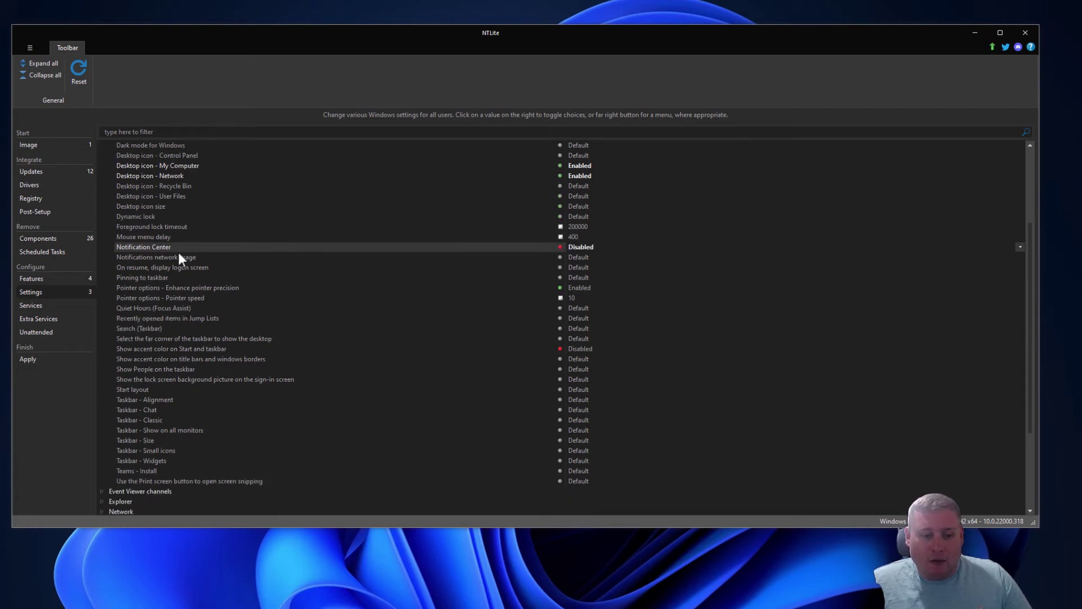
{"action": "left_click", "coordinate": [151, 309]}
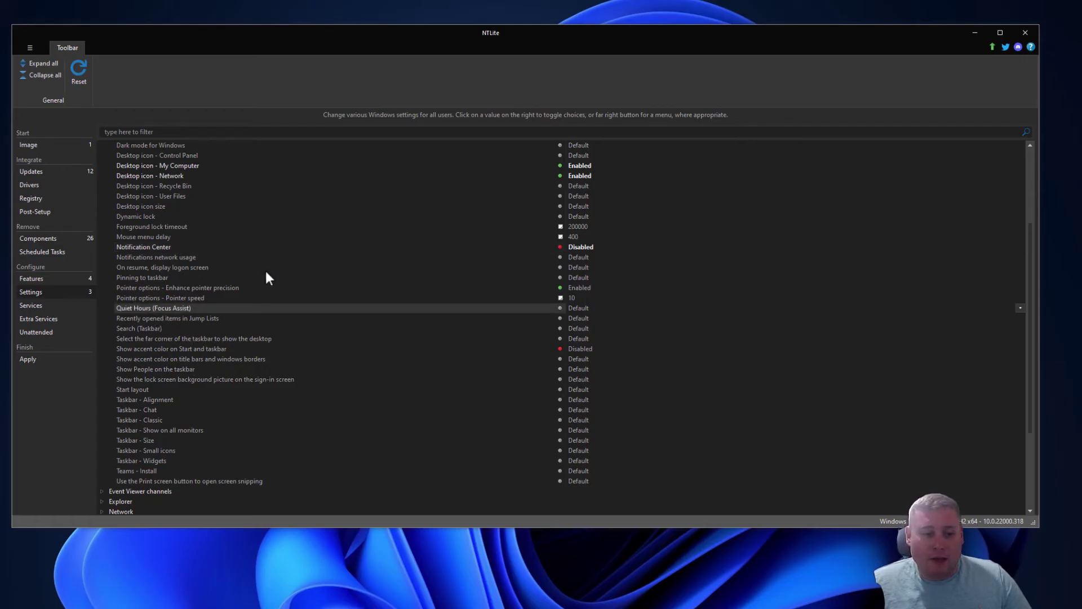
Step: Set the desktop icon size to Large and expand the Explorer settings group
{"action": "left_click", "coordinate": [156, 206]}
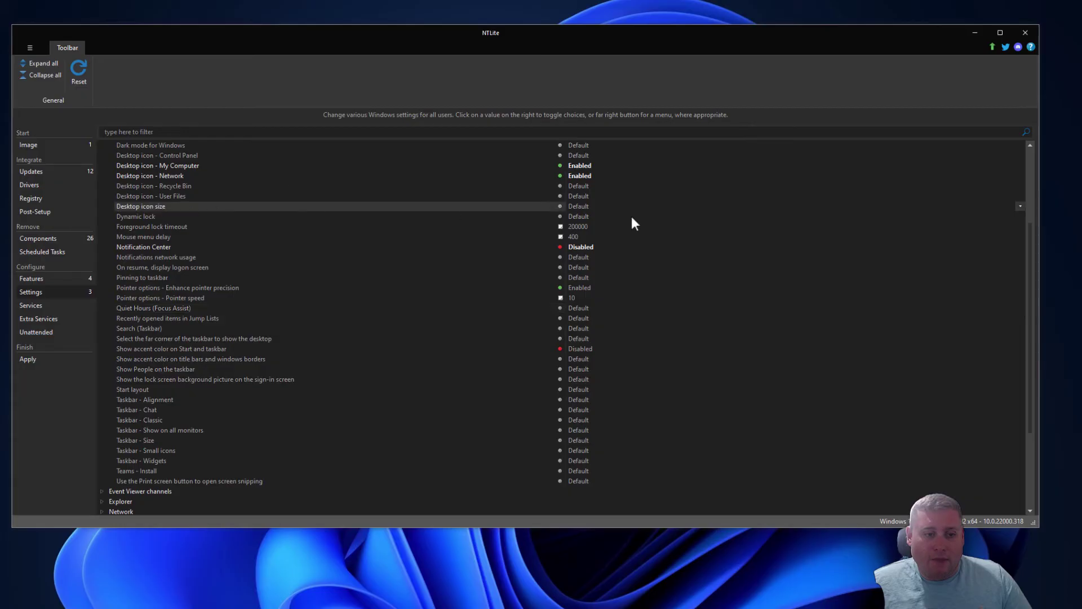
{"action": "left_click", "coordinate": [578, 206]}
{"action": "left_click", "coordinate": [578, 207]}
{"action": "left_click", "coordinate": [577, 206]}
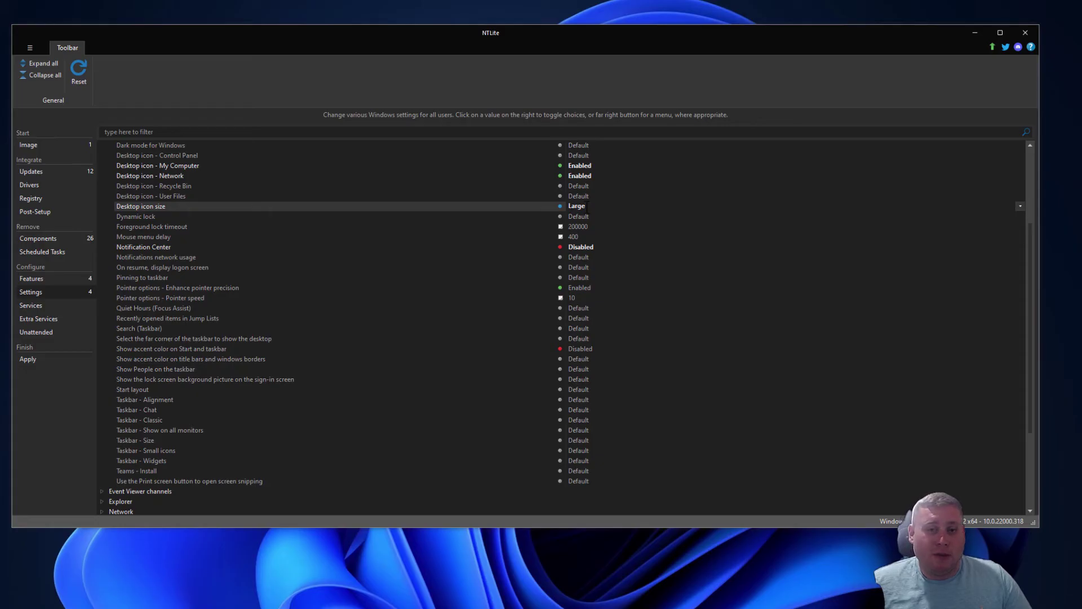
{"action": "scroll", "coordinate": [241, 222], "scroll_direction": "down", "scroll_amount": 4}
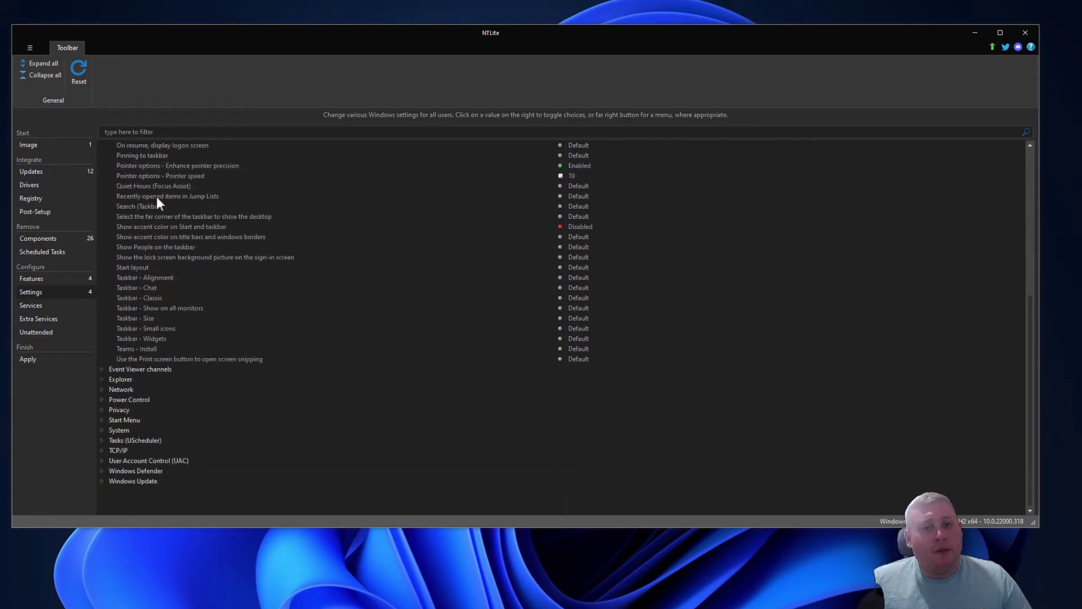
{"action": "left_click", "coordinate": [102, 380]}
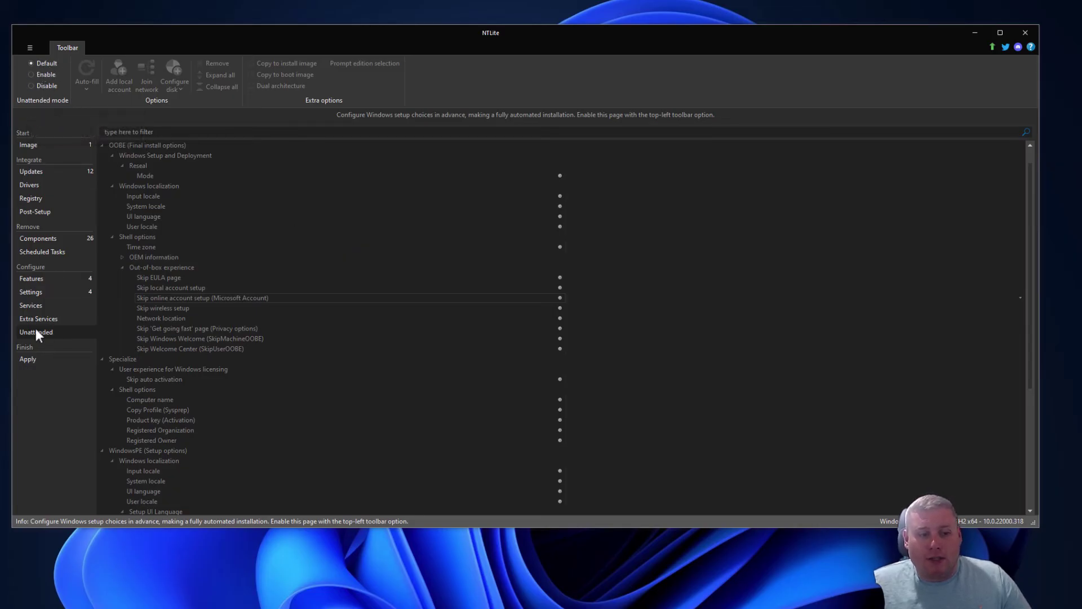
Step: Enable unattended mode and set Skip online account setup (Microsoft Account) to true
{"action": "left_click", "coordinate": [36, 75]}
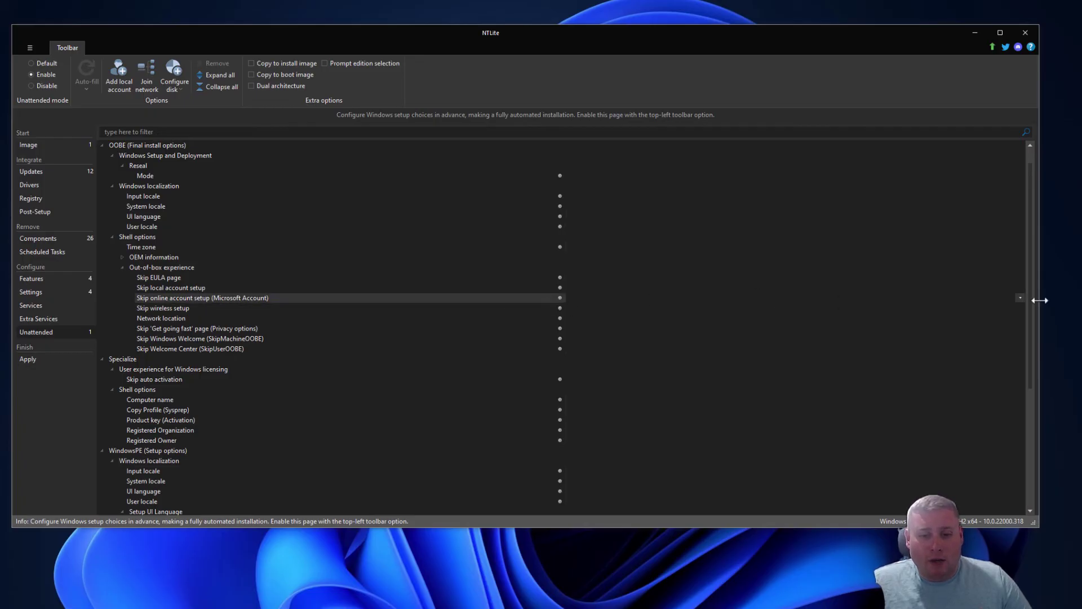
{"action": "left_click", "coordinate": [1021, 298]}
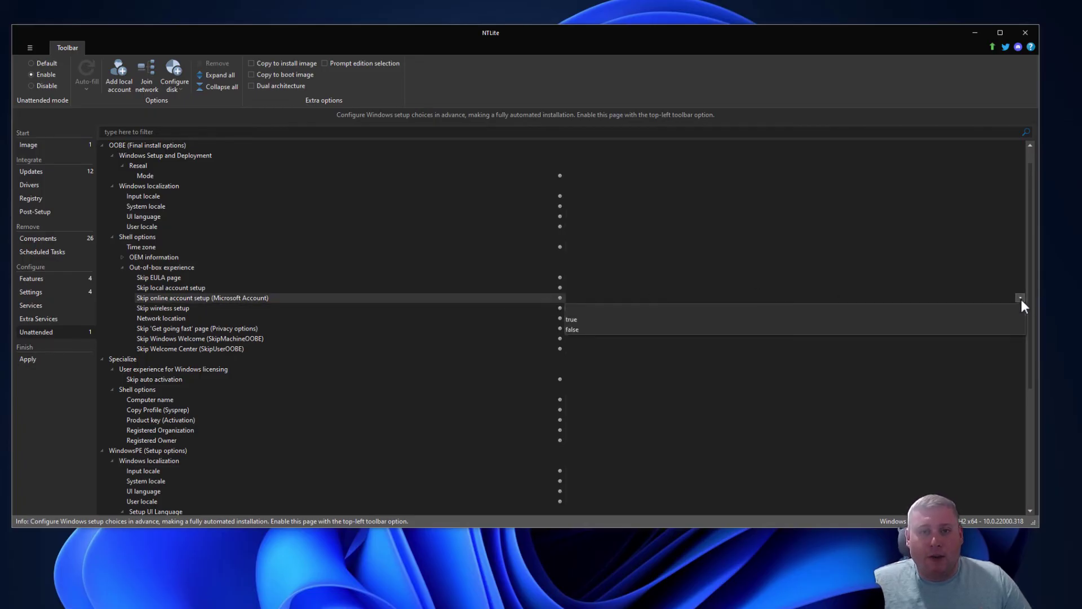
{"action": "left_click", "coordinate": [614, 320]}
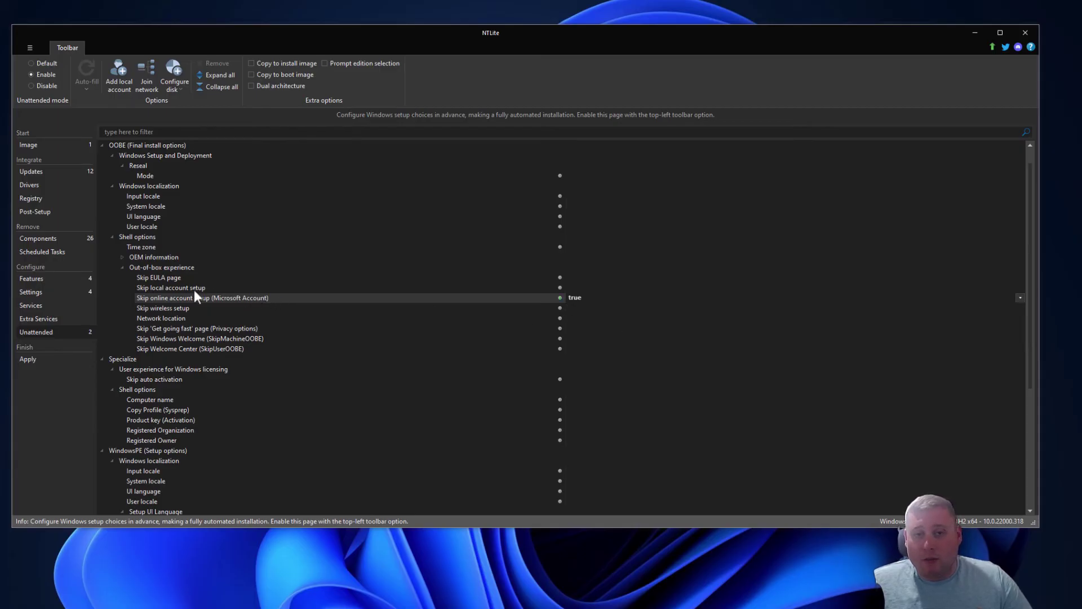
Step: In the unattended out-of-box experience options, set Skip local account setup to false and Skip EULA page to true
{"action": "left_click", "coordinate": [176, 289]}
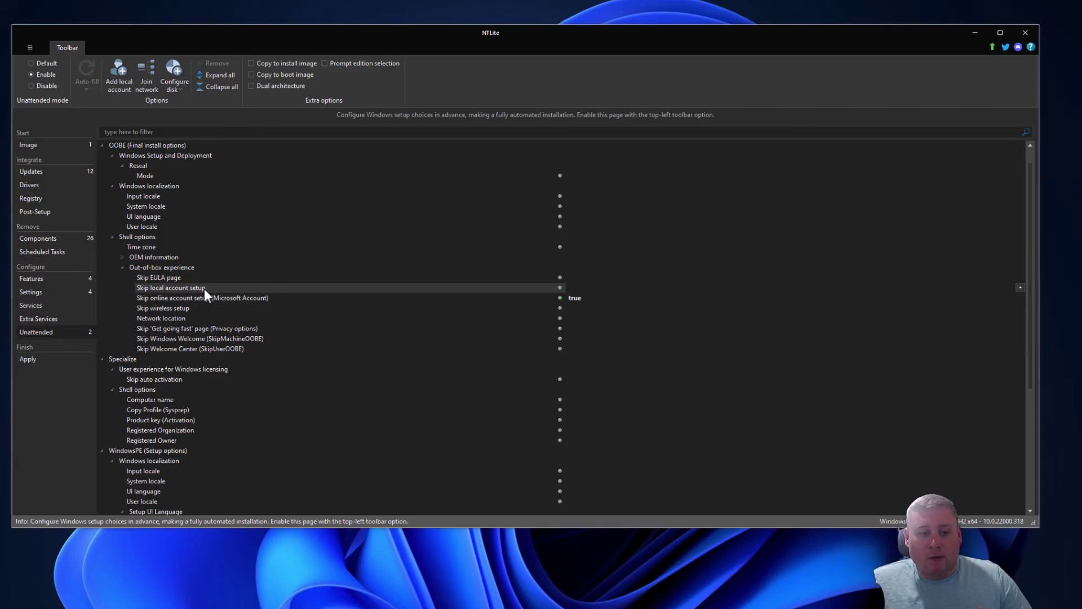
{"action": "left_click", "coordinate": [1019, 289]}
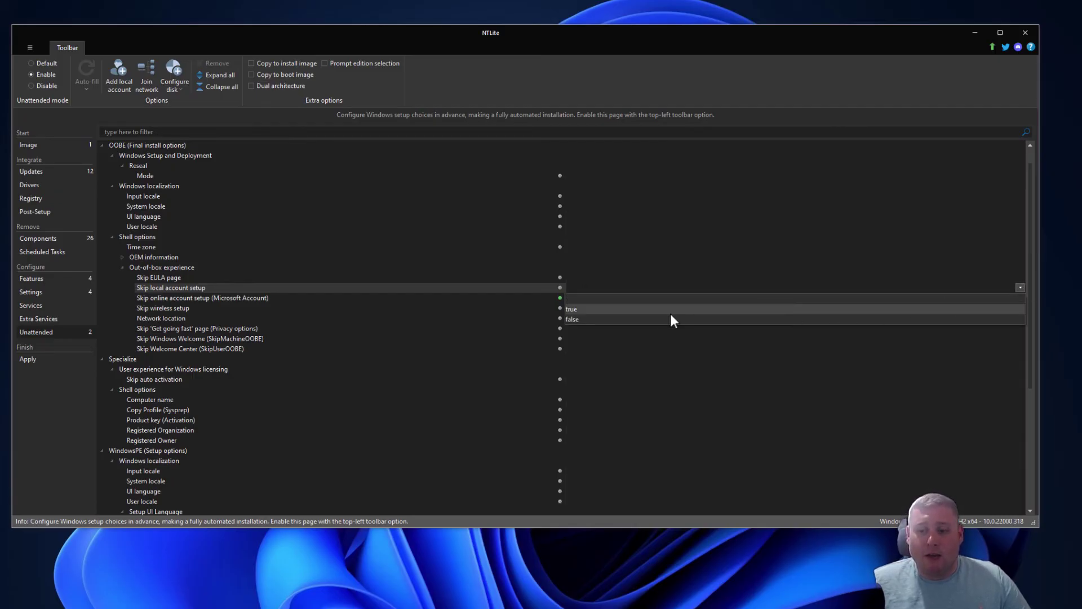
{"action": "left_click", "coordinate": [596, 319]}
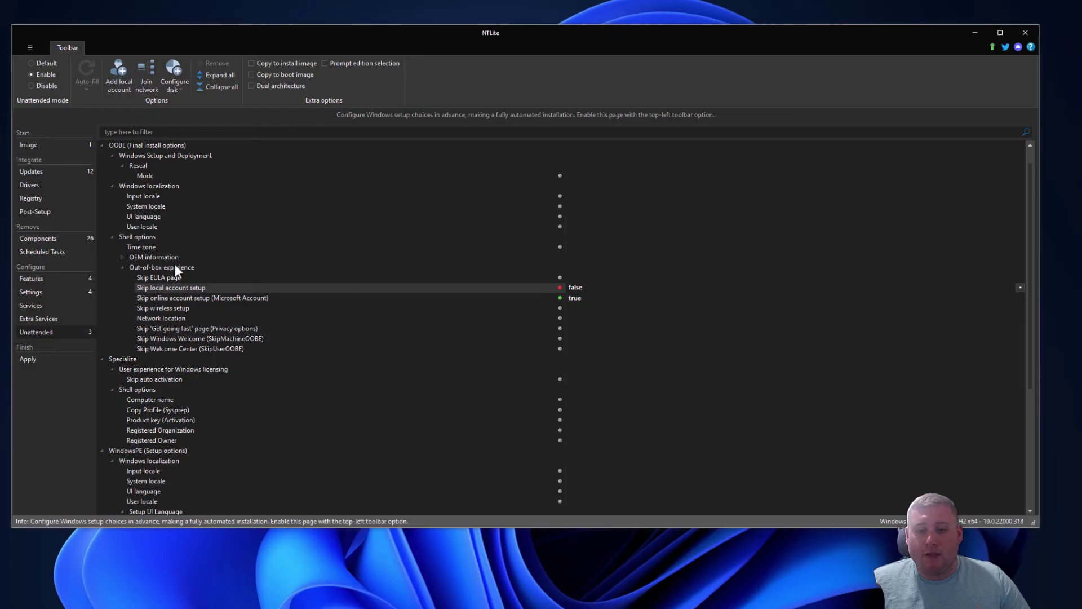
{"action": "left_click", "coordinate": [184, 276]}
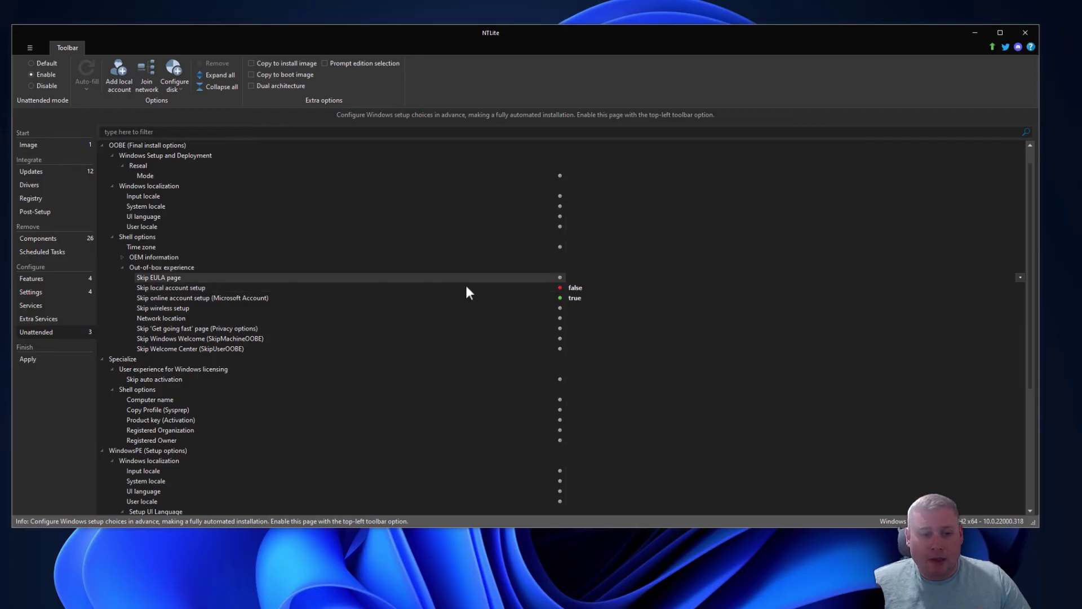
{"action": "left_click", "coordinate": [1018, 281]}
{"action": "left_click", "coordinate": [882, 299]}
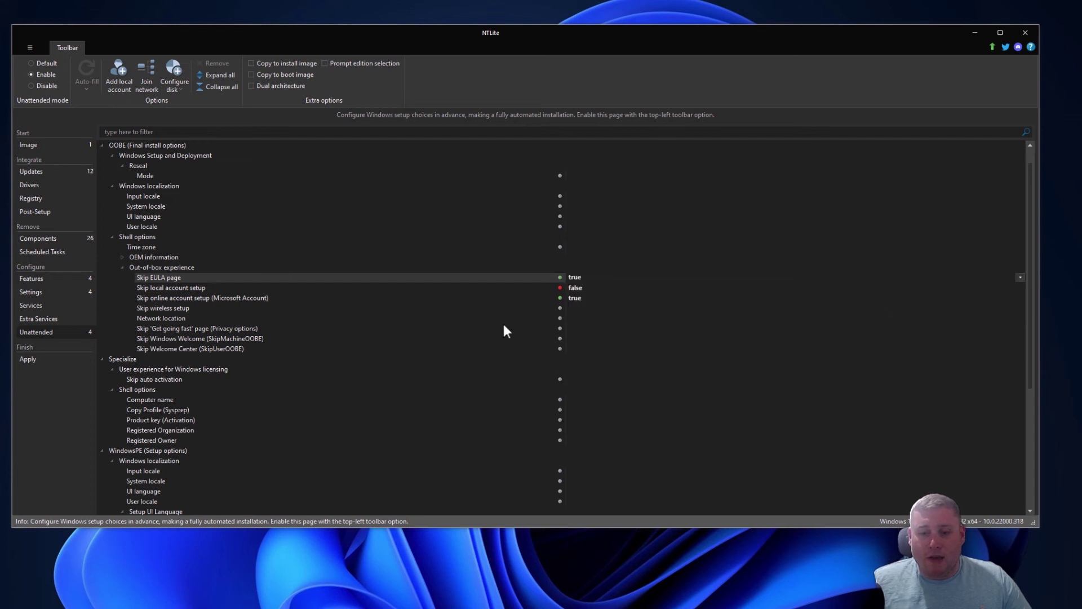
Step: Set Skip wireless setup to true in the out-of-box experience options
{"action": "left_click", "coordinate": [161, 309]}
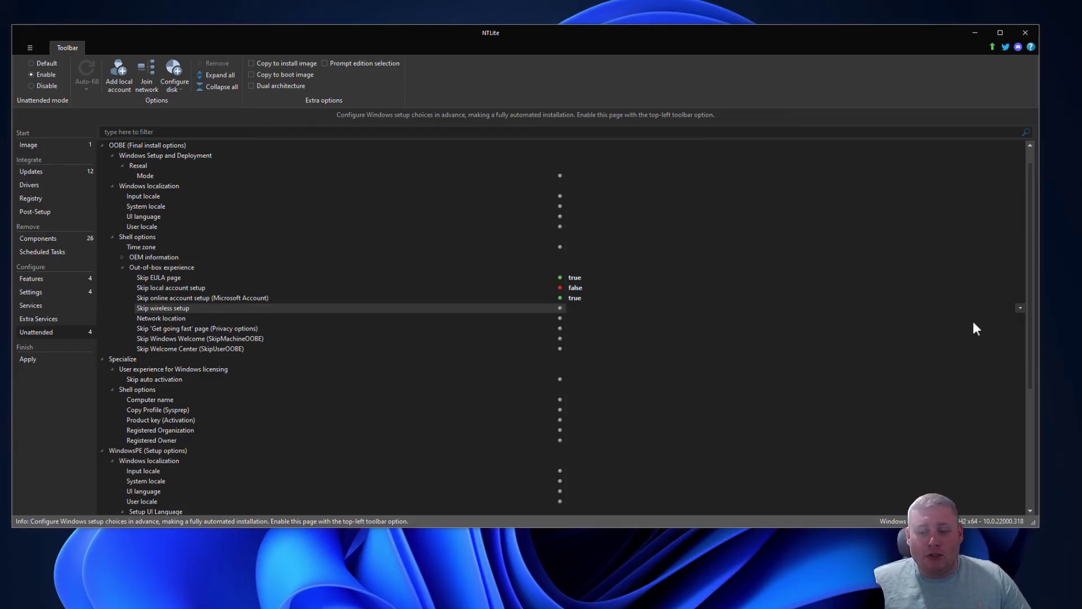
{"action": "left_click", "coordinate": [1021, 307]}
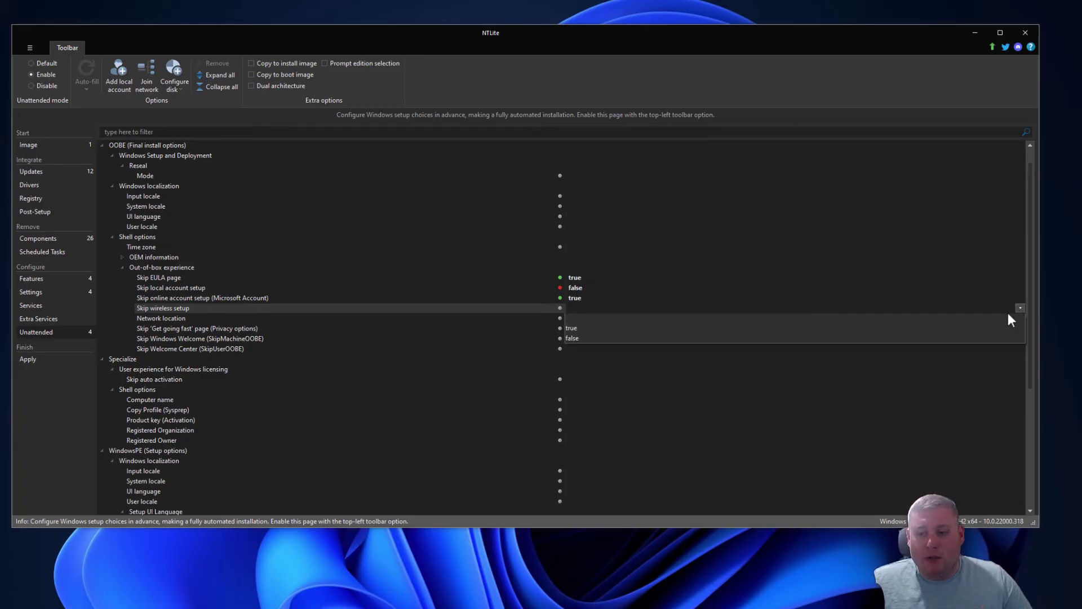
{"action": "left_click", "coordinate": [936, 329]}
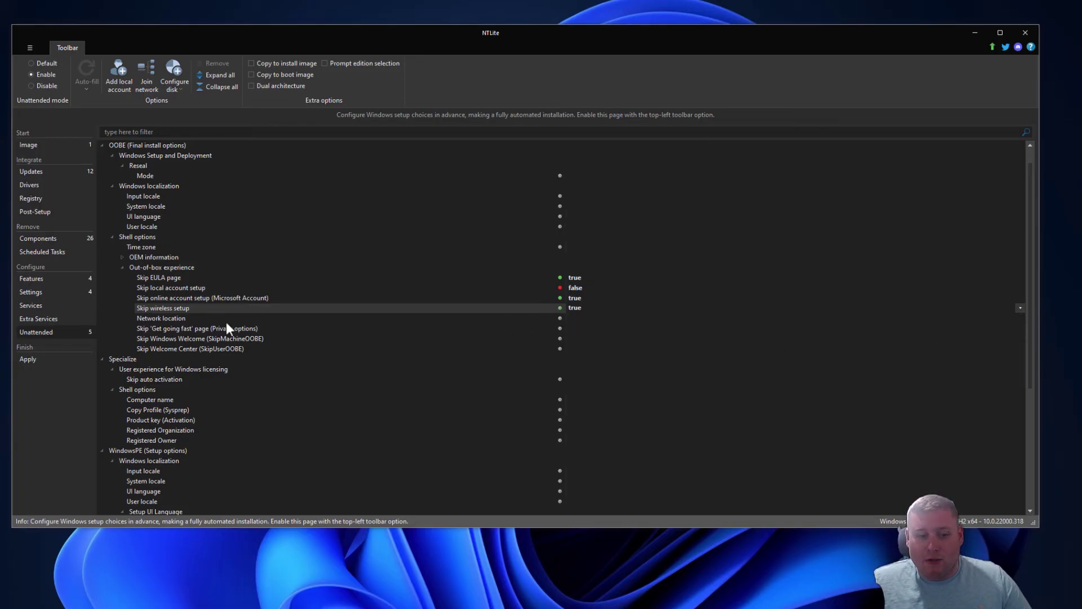
Step: Set Skip Welcome Center (SkipUserOOBE) and Skip Windows Welcome (SkipMachineOOBE) to true
{"action": "scroll", "coordinate": [345, 340], "scroll_direction": "down", "scroll_amount": 3}
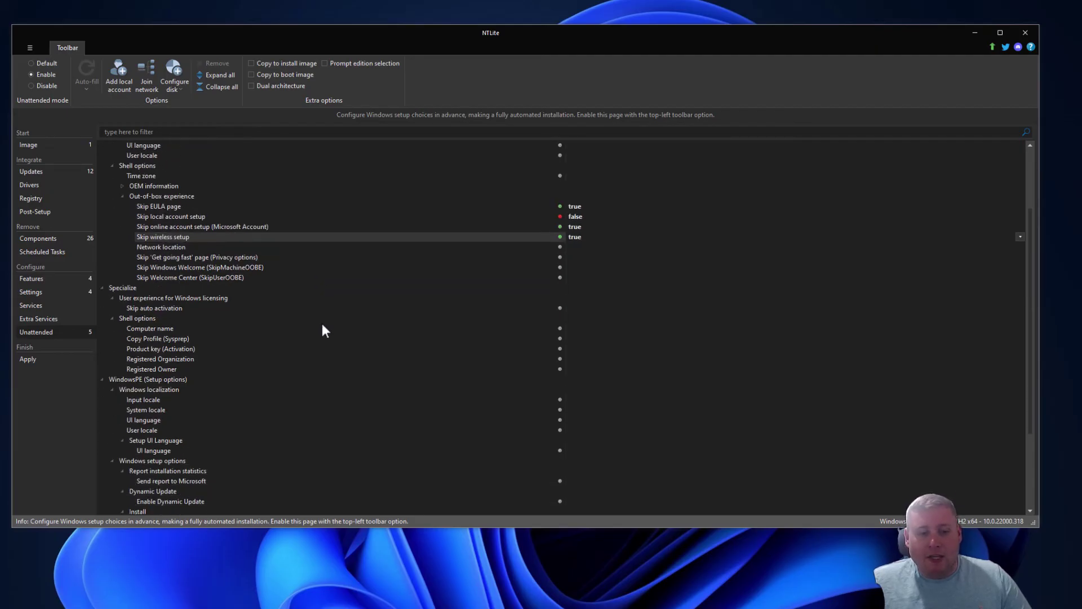
{"action": "left_click", "coordinate": [184, 278]}
{"action": "left_click", "coordinate": [1018, 278]}
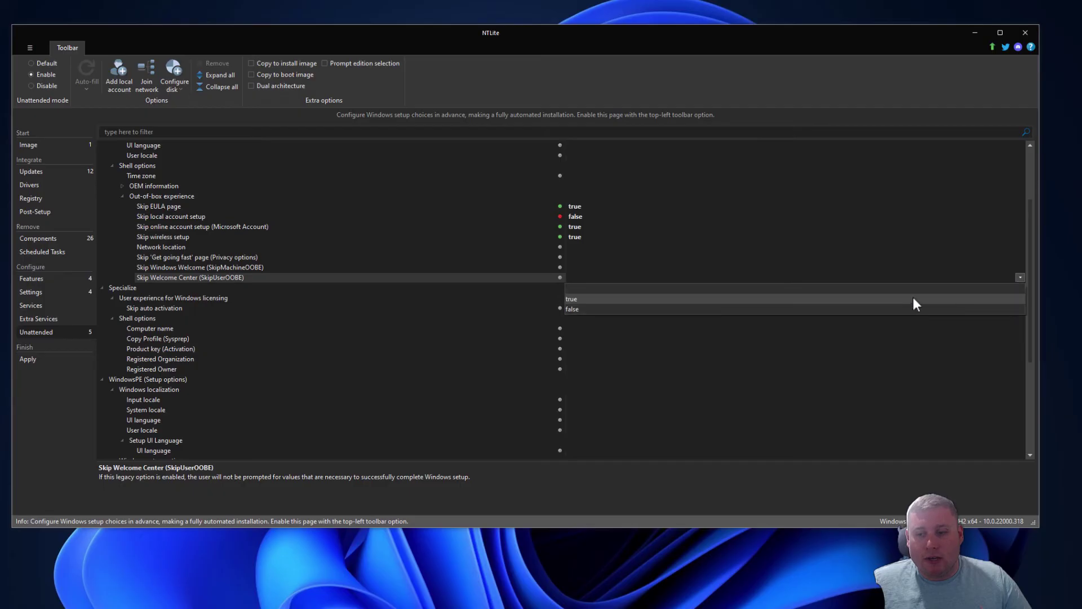
{"action": "left_click", "coordinate": [913, 298]}
{"action": "left_click", "coordinate": [527, 267]}
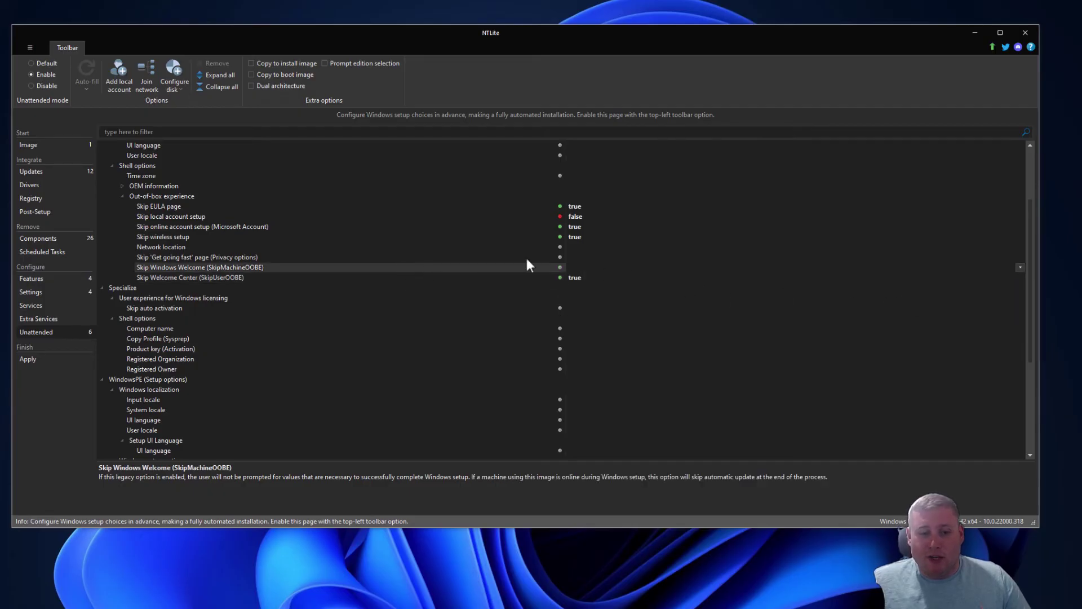
{"action": "left_click", "coordinate": [1020, 268]}
{"action": "left_click", "coordinate": [933, 289]}
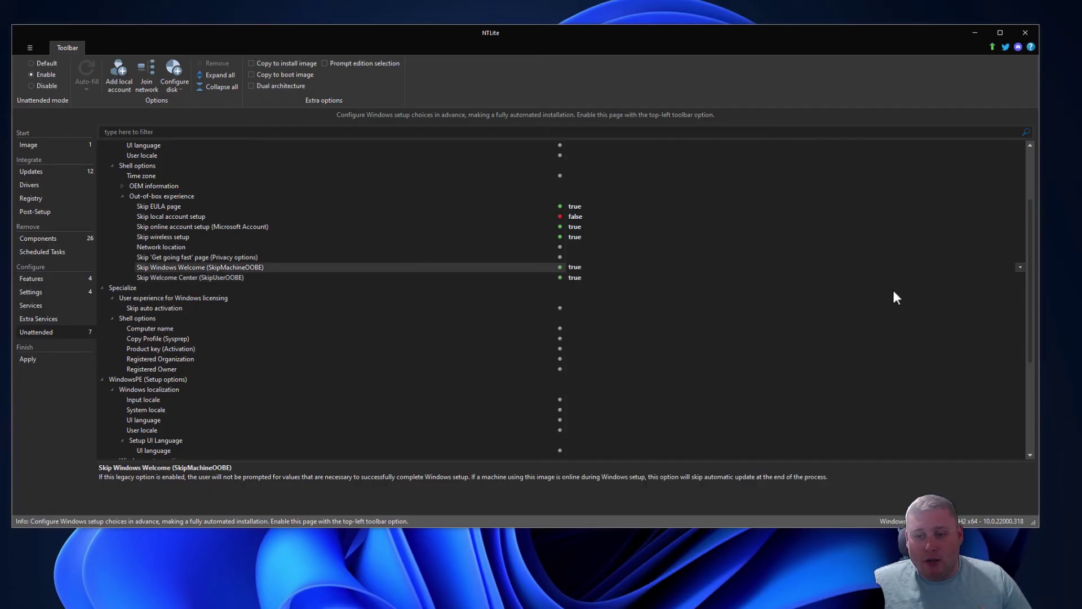
Step: Set Skip 'Get going fast' page (Privacy options) to true
{"action": "left_click", "coordinate": [493, 261]}
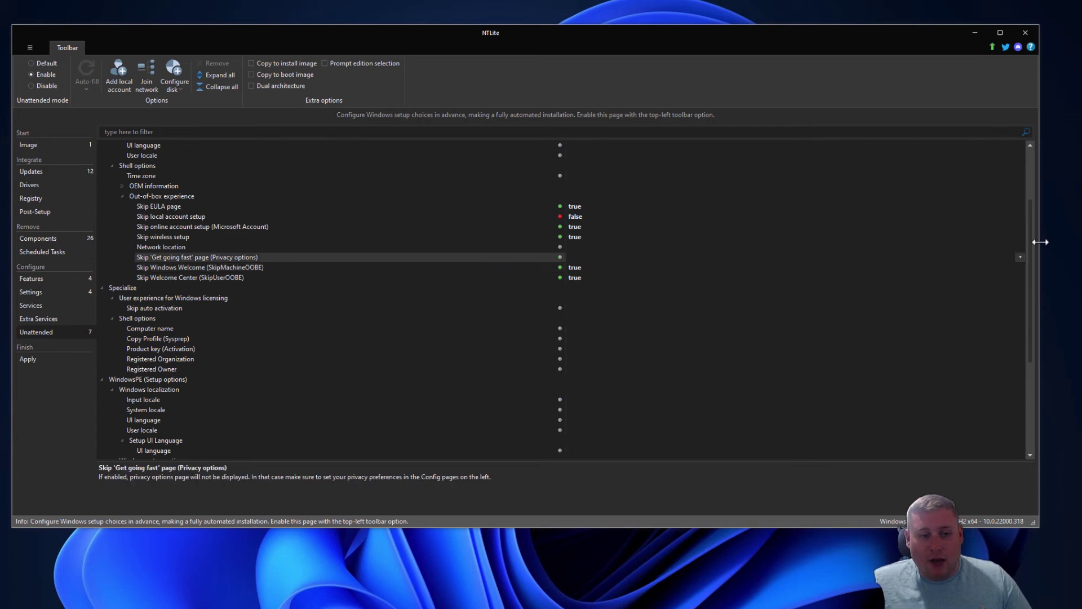
{"action": "left_click", "coordinate": [1020, 257]}
{"action": "left_click", "coordinate": [812, 277]}
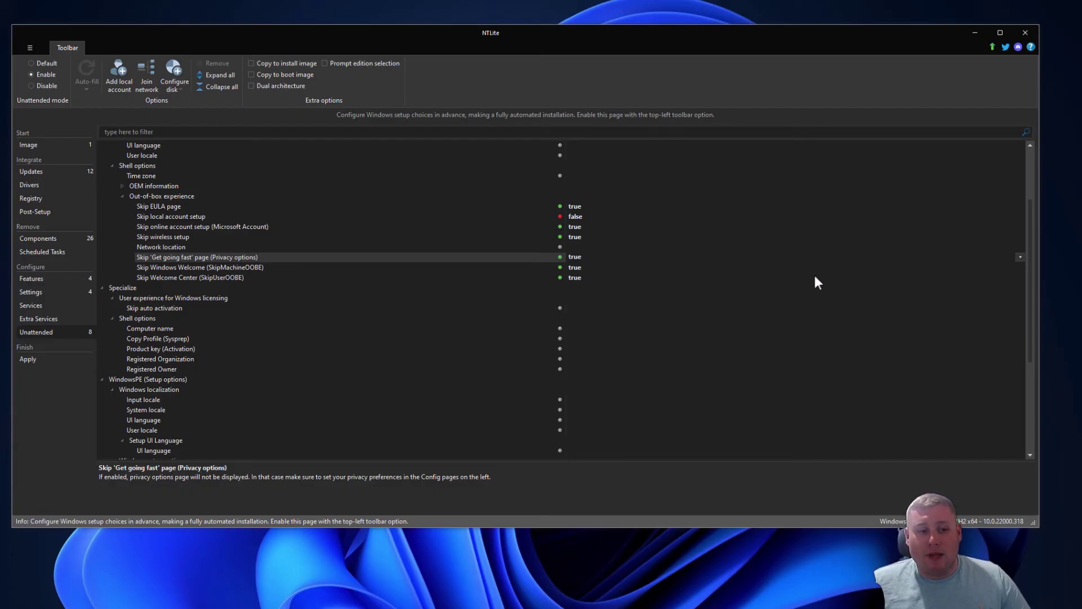
Step: Return to the image's Windows settings and collapse the Explorer and Desktop groups
{"action": "left_click", "coordinate": [67, 293]}
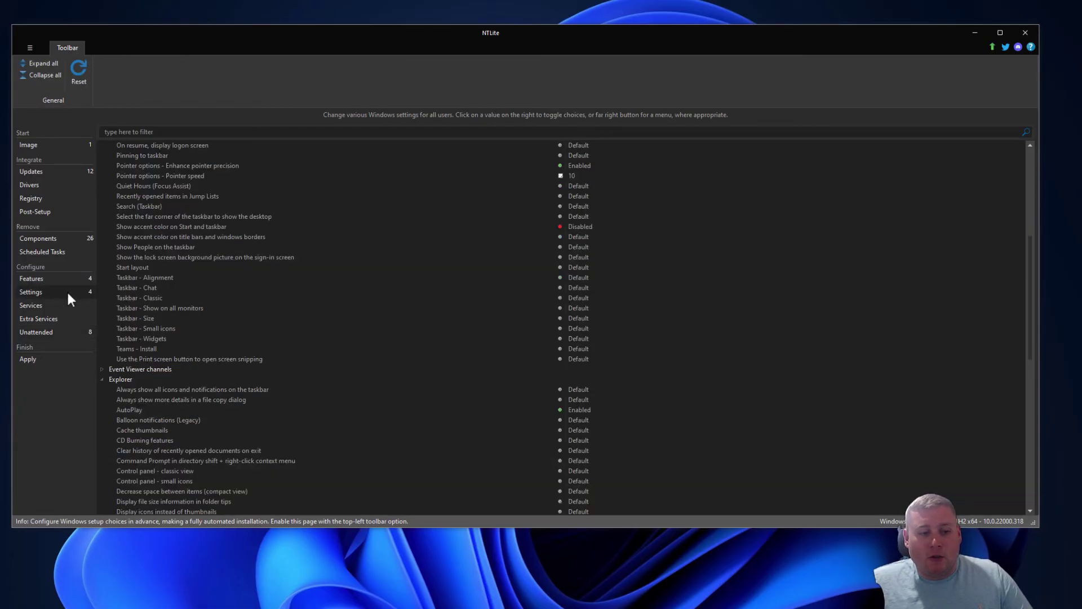
{"action": "left_click", "coordinate": [103, 379]}
{"action": "scroll", "coordinate": [179, 296], "scroll_direction": "up", "scroll_amount": 7}
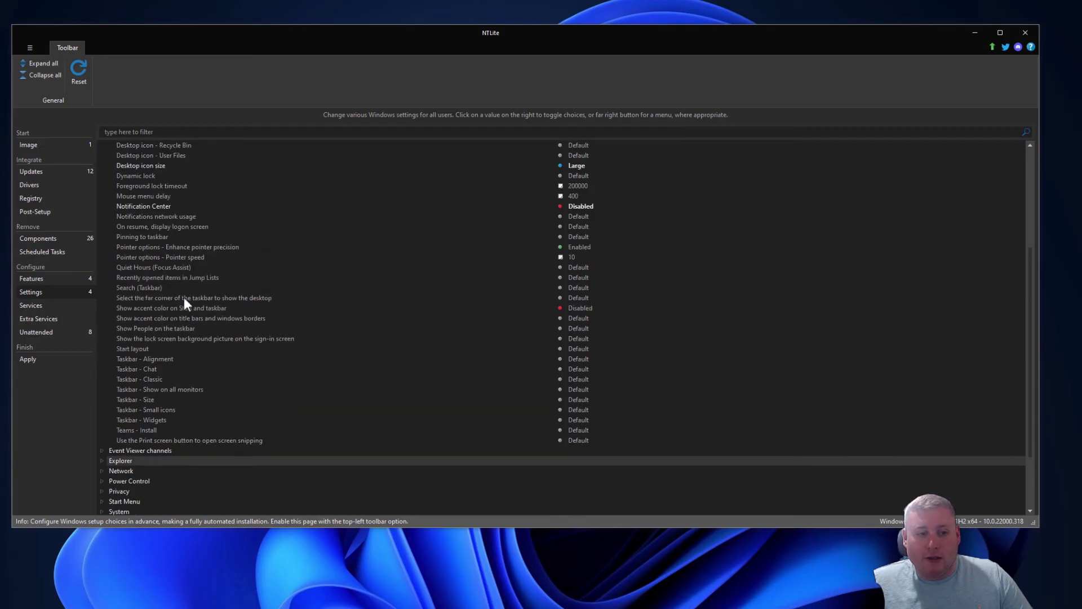
{"action": "scroll", "coordinate": [177, 302], "scroll_direction": "up", "scroll_amount": 1}
{"action": "left_click", "coordinate": [104, 167]}
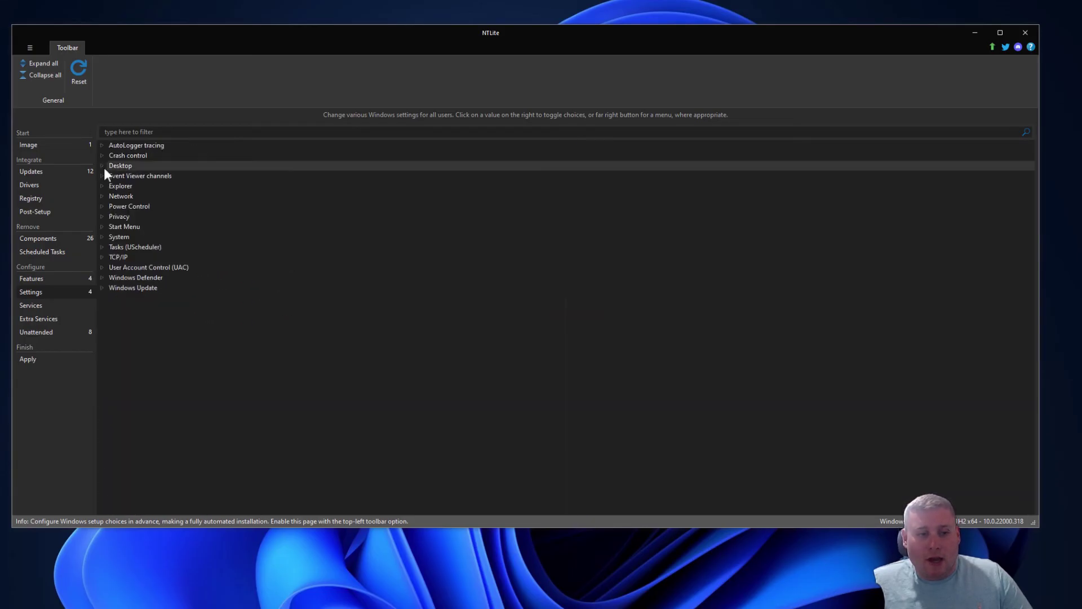
Step: Examine the app access entries in the Privacy settings group, along with the Services and Extra Services lists
{"action": "left_click", "coordinate": [102, 216]}
{"action": "scroll", "coordinate": [259, 255], "scroll_direction": "down", "scroll_amount": 1}
{"action": "scroll", "coordinate": [260, 266], "scroll_direction": "down", "scroll_amount": 1}
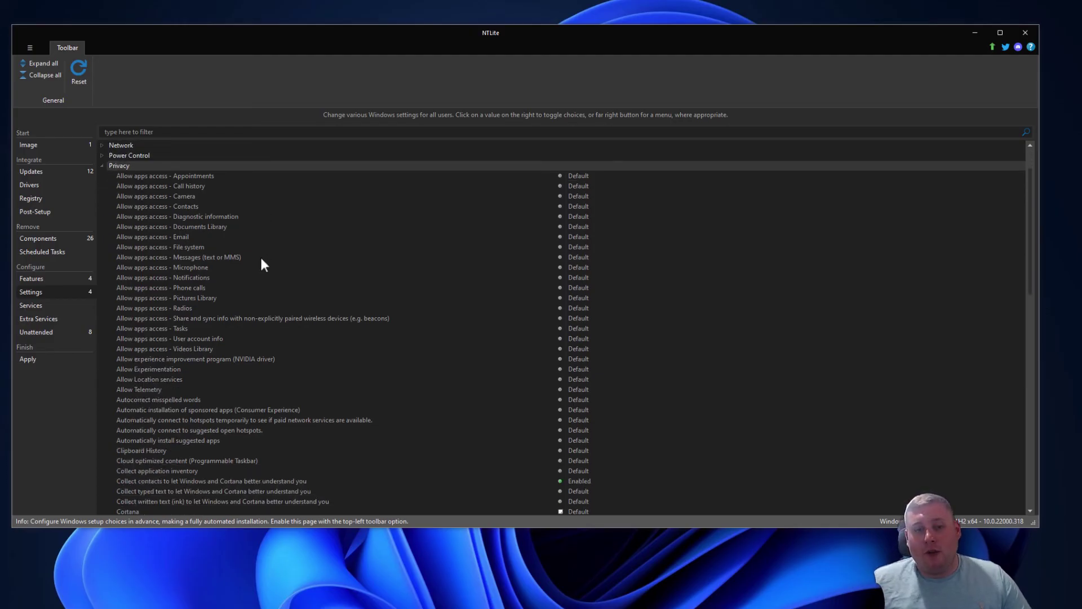
{"action": "left_click", "coordinate": [189, 178]}
{"action": "left_click", "coordinate": [192, 187]}
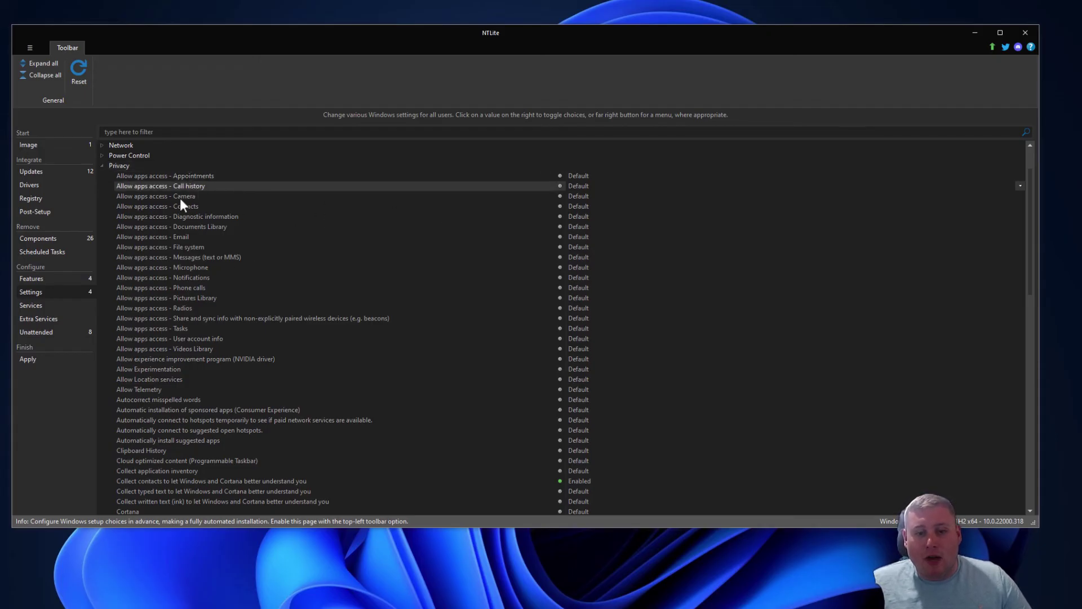
{"action": "left_click", "coordinate": [191, 199]}
{"action": "left_click", "coordinate": [190, 208]}
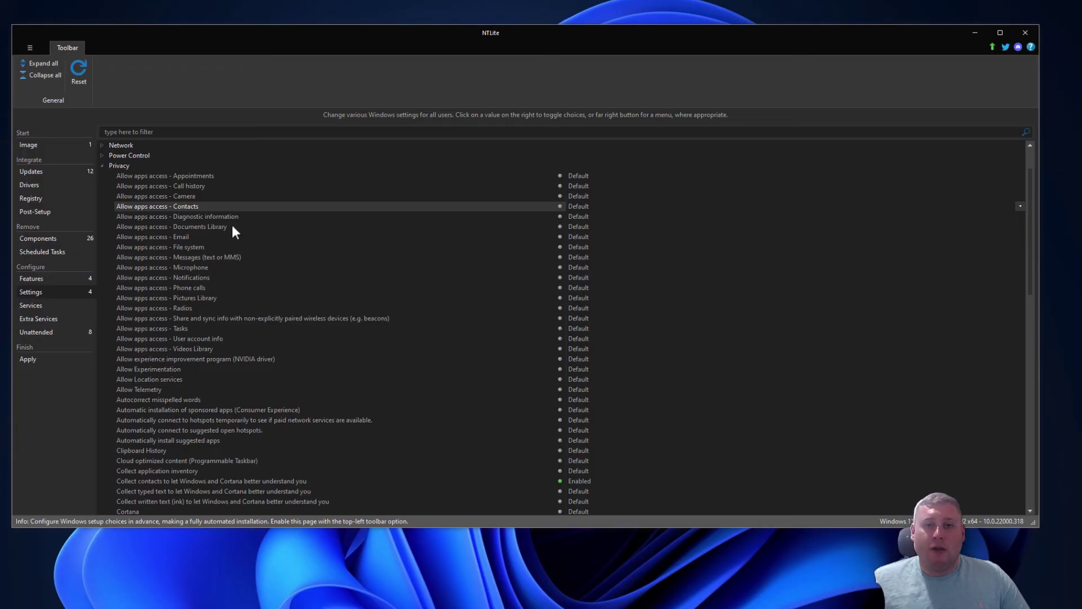
{"action": "left_click", "coordinate": [53, 308]}
{"action": "left_click", "coordinate": [56, 320]}
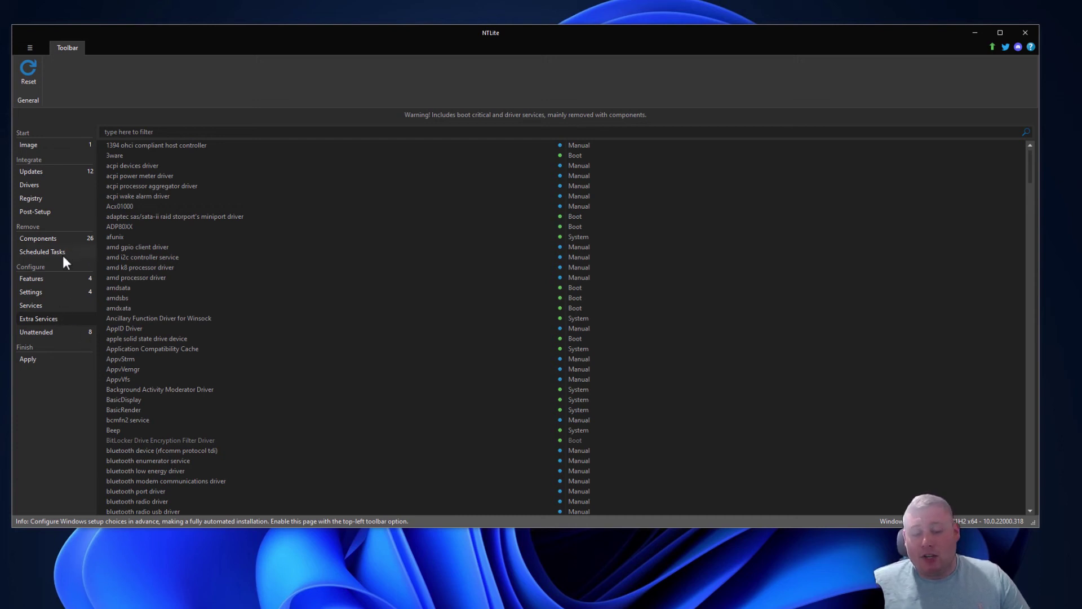
Step: Enable Create ISO in the apply options, save it to the Desktop as "Windows 11 - Customised" and accept the label NTLite
{"action": "left_click", "coordinate": [34, 360]}
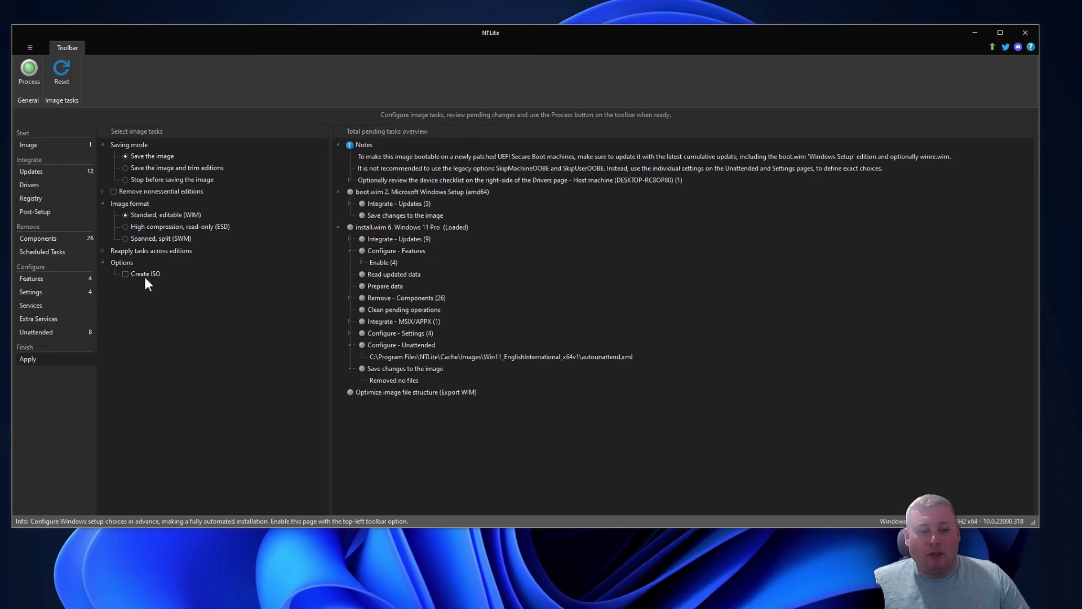
{"action": "left_click", "coordinate": [125, 275]}
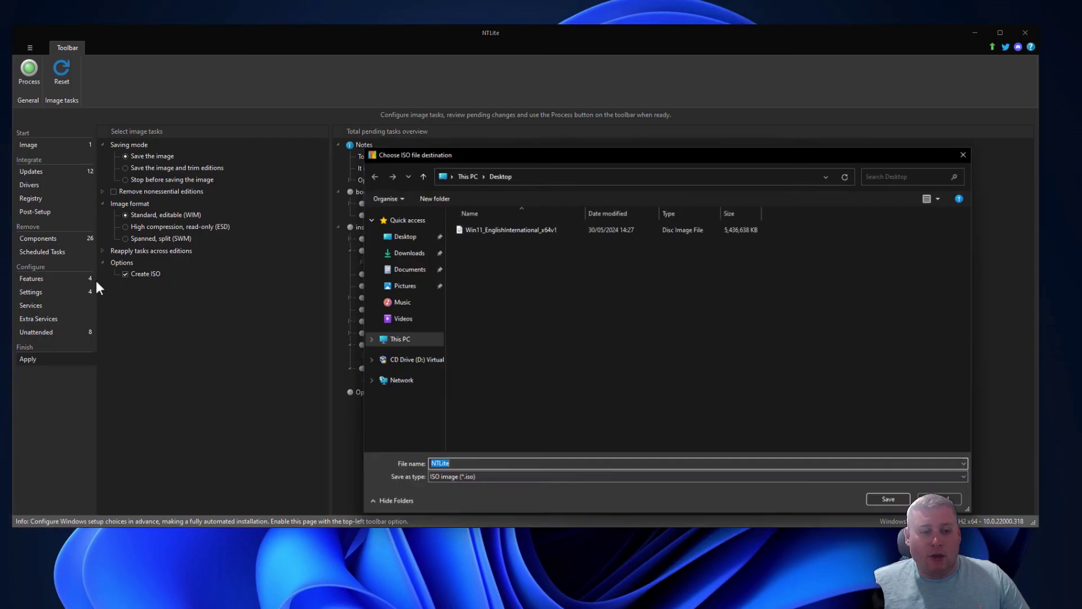
{"action": "left_click", "coordinate": [563, 315]}
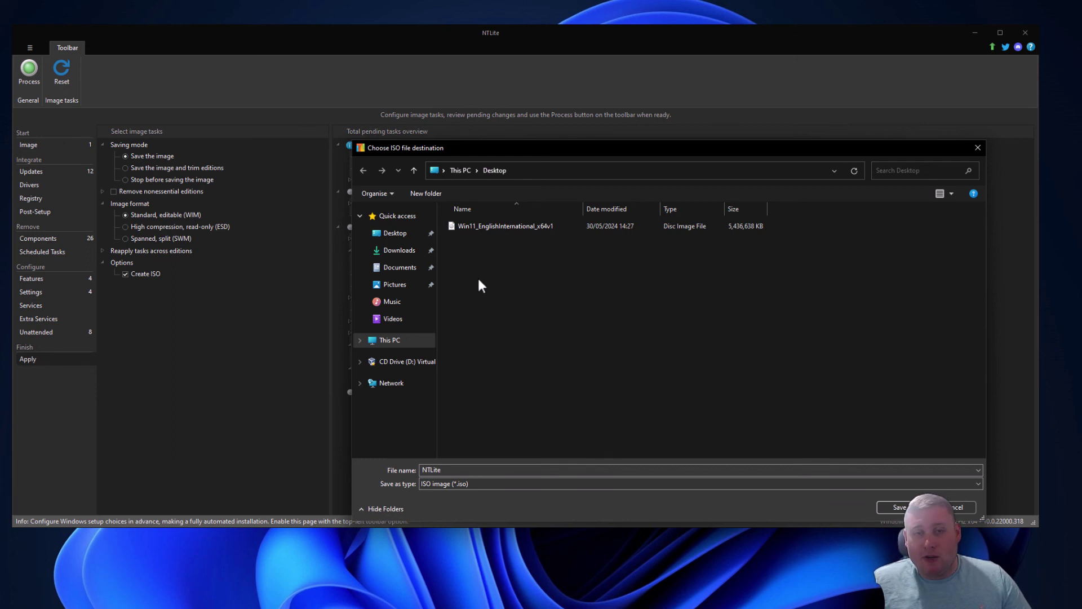
{"action": "double_click", "coordinate": [449, 470]}
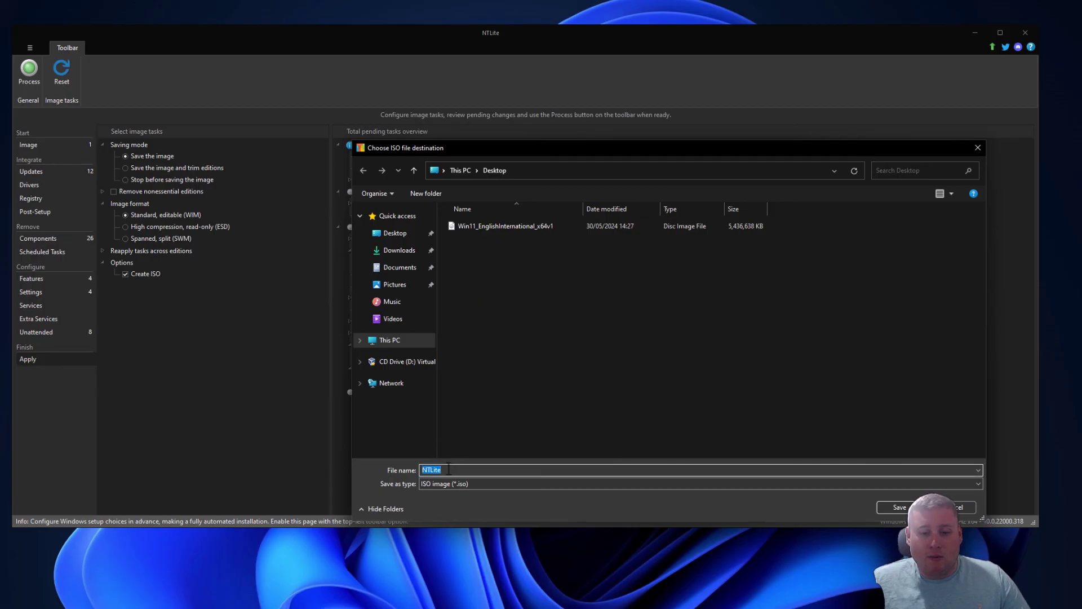
{"action": "type", "text": "Window"}
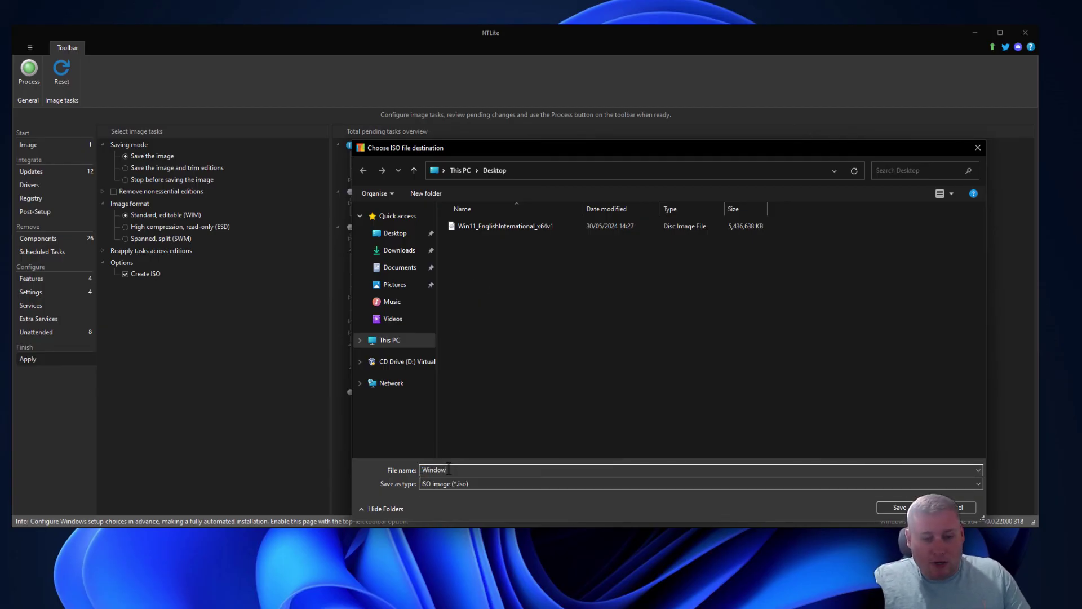
{"action": "type", "text": "s 11 - Customised"}
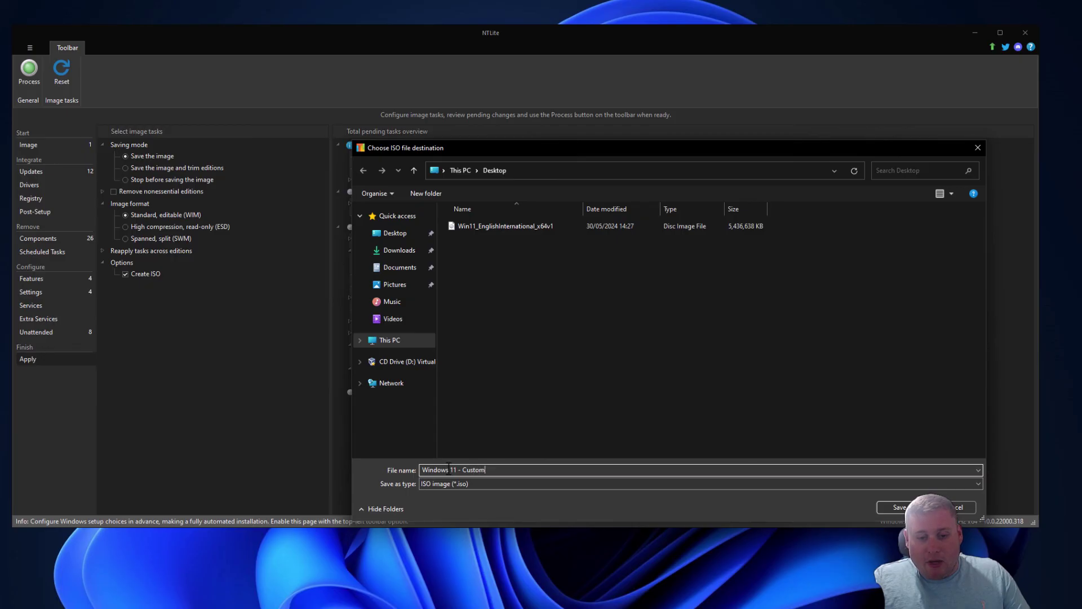
{"action": "left_click", "coordinate": [897, 507]}
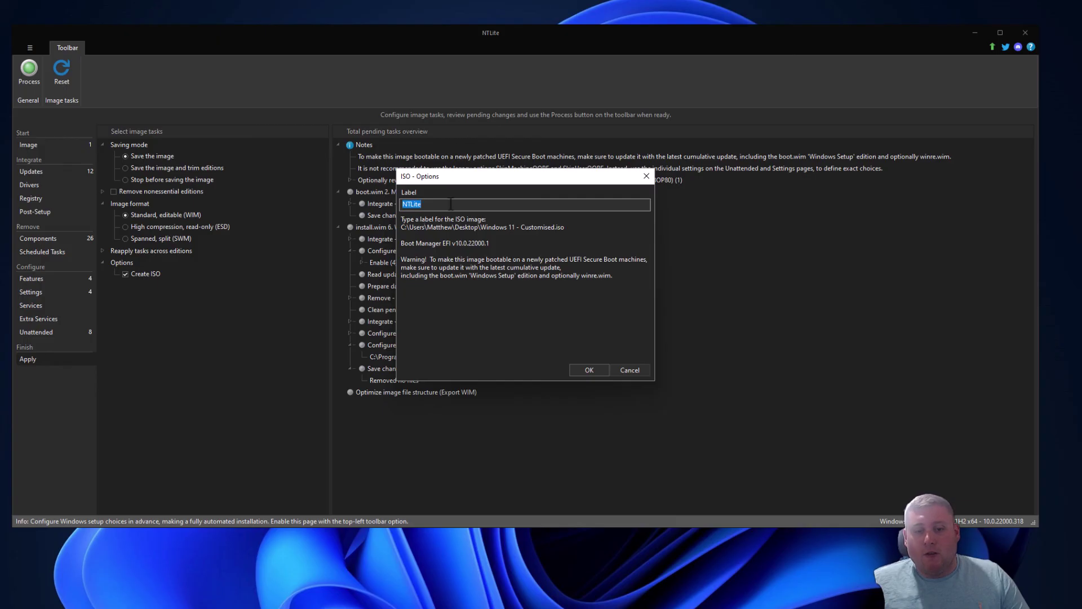
{"action": "left_click", "coordinate": [587, 371]}
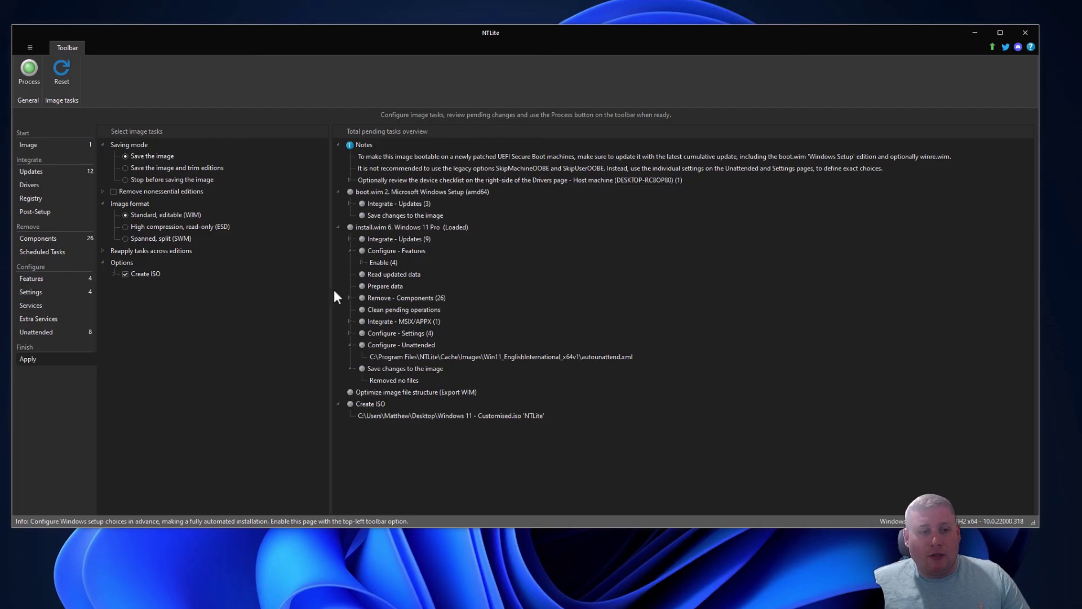
Step: Start processing the image, agree to open the Windows Defender settings and confirm applying all pending changes
{"action": "left_click", "coordinate": [28, 75]}
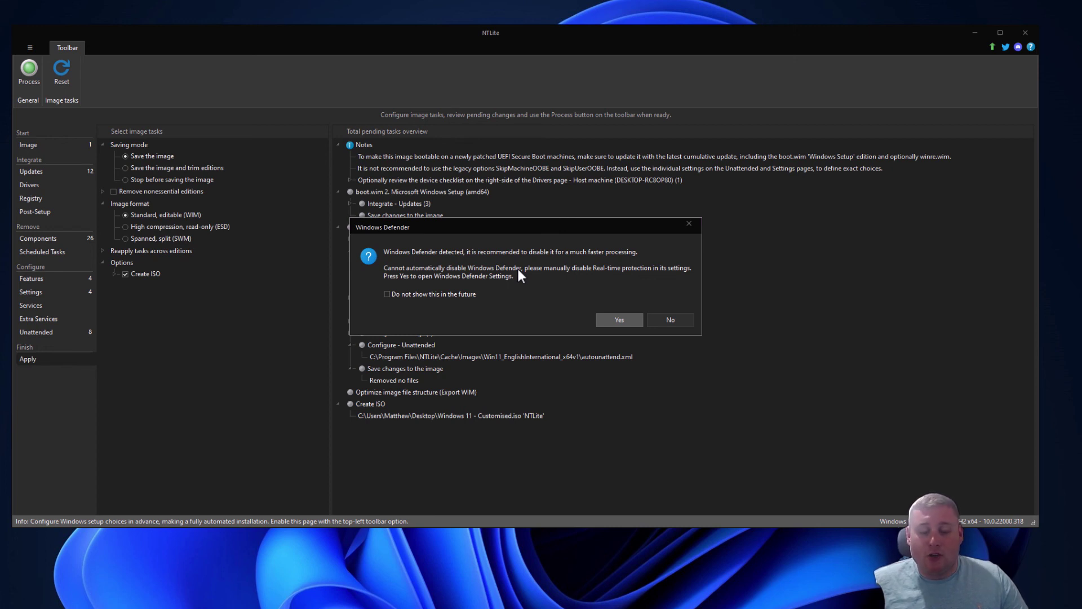
{"action": "left_click", "coordinate": [626, 319]}
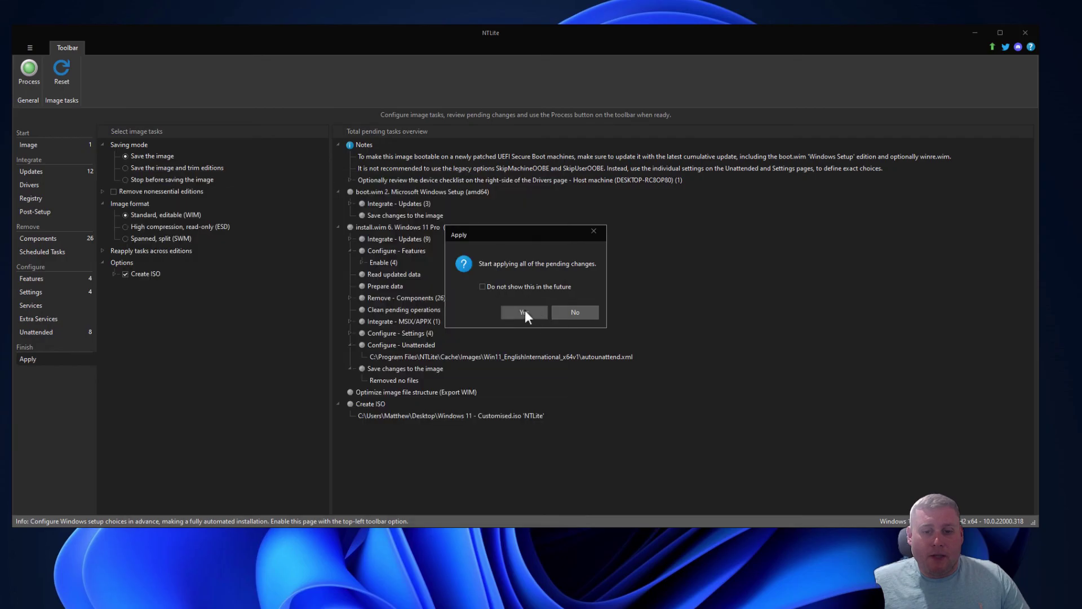
{"action": "left_click", "coordinate": [525, 311]}
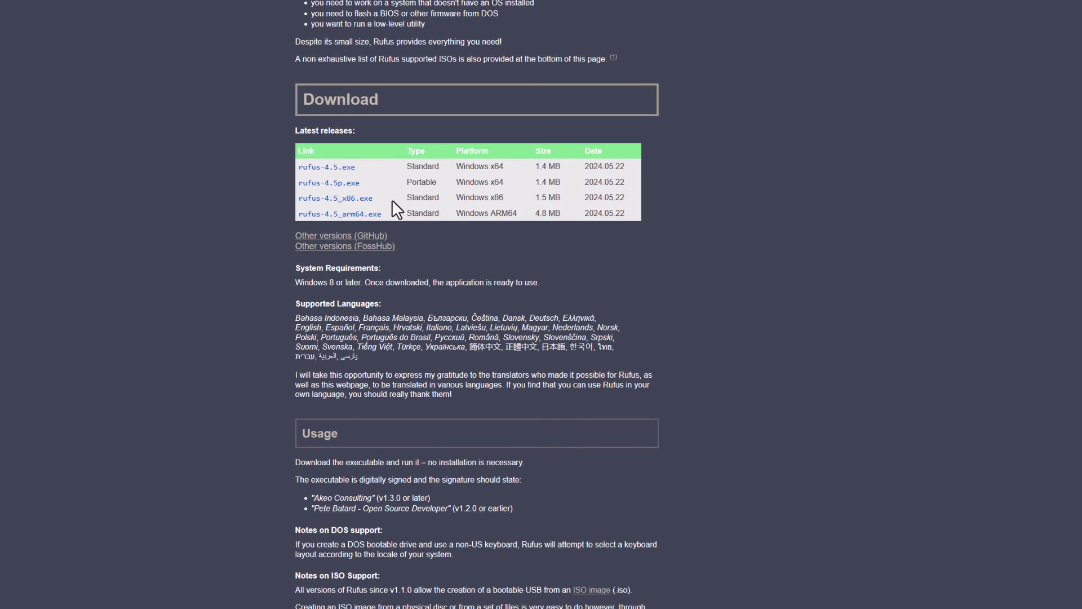
Step: On the Rufus website, download the standard Windows x64 release rufus-4.5.exe
{"action": "left_click", "coordinate": [323, 170]}
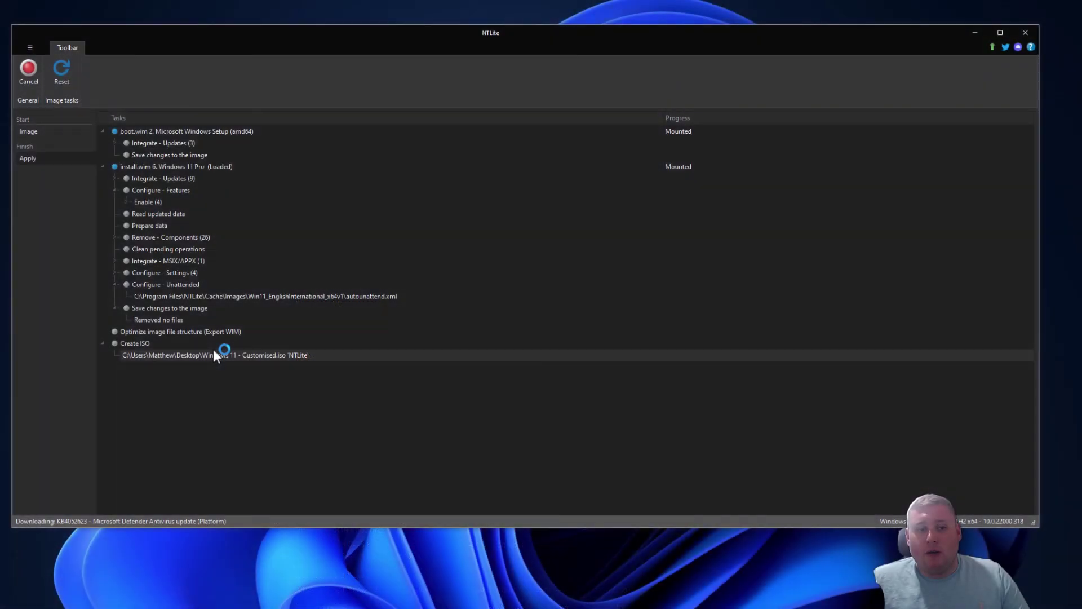